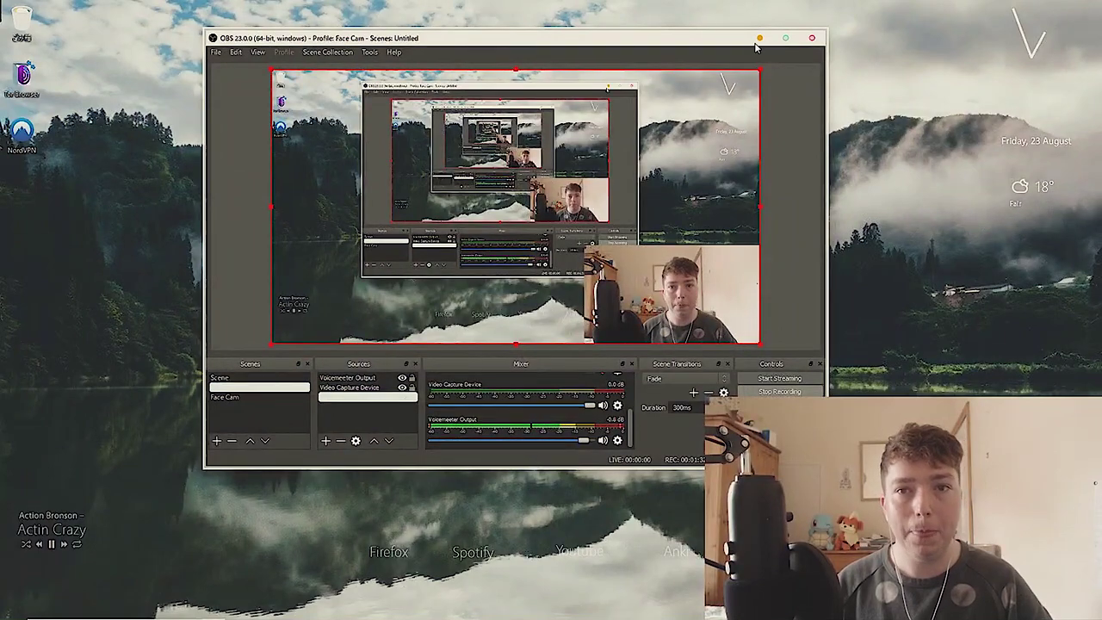
# Minimise the OBS window, switch to calibre and open the news download schedule.
pyautogui.click(758, 40)
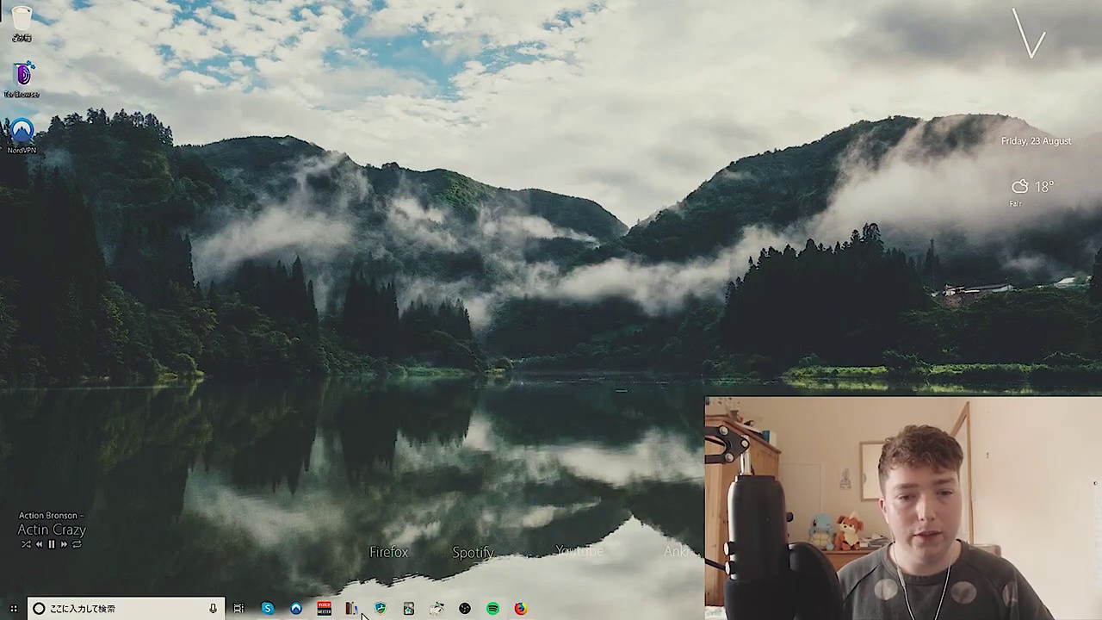
pyautogui.click(352, 609)
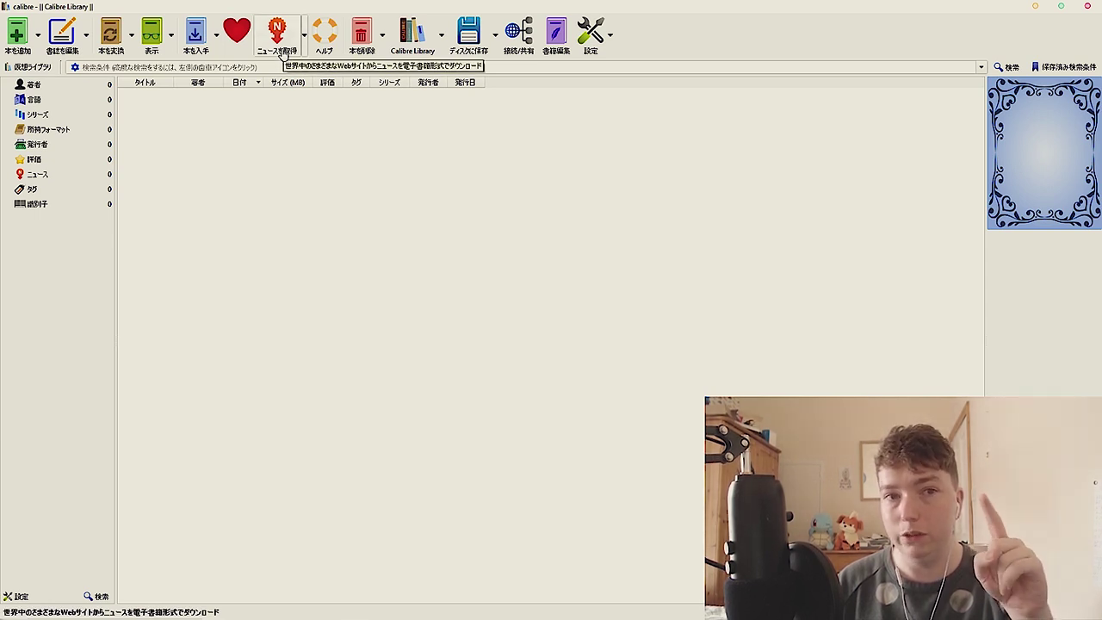
pyautogui.click(281, 52)
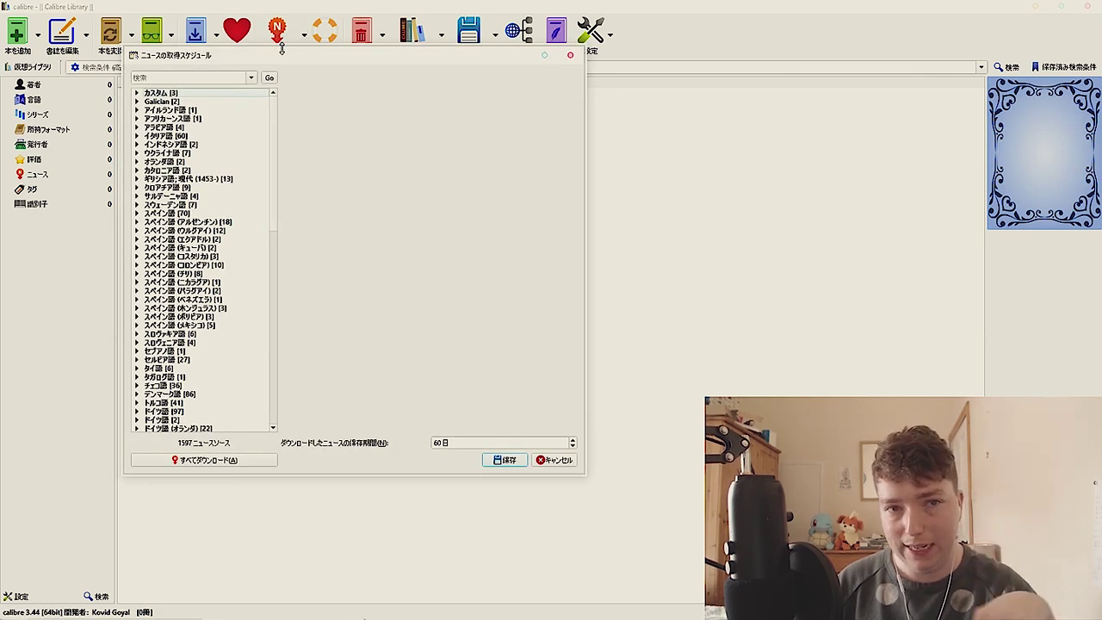
# Browse the news sources by language, expand 日本語 and view the schedule options for Reuters(Japan).
pyautogui.scroll(-3, 203, 183)
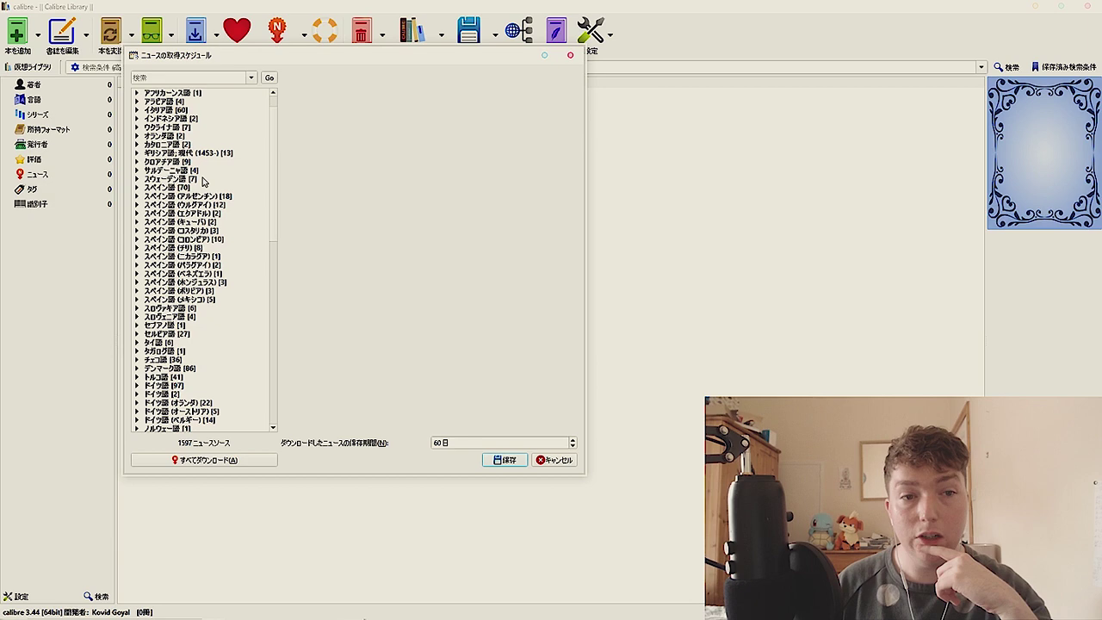
pyautogui.scroll(3, 200, 176)
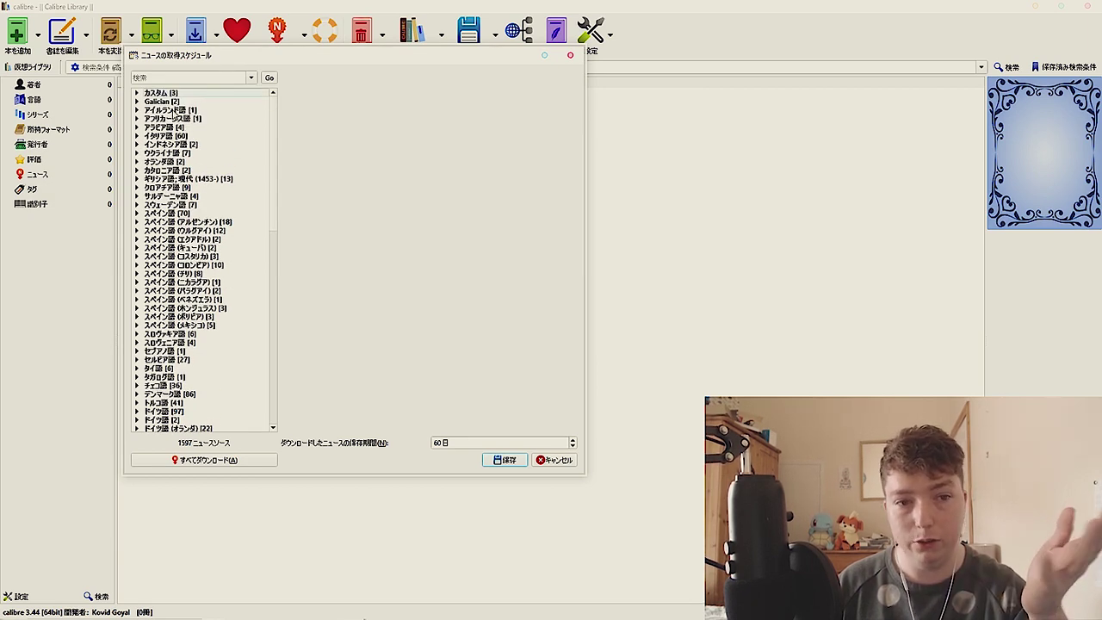
pyautogui.scroll(-11, 197, 185)
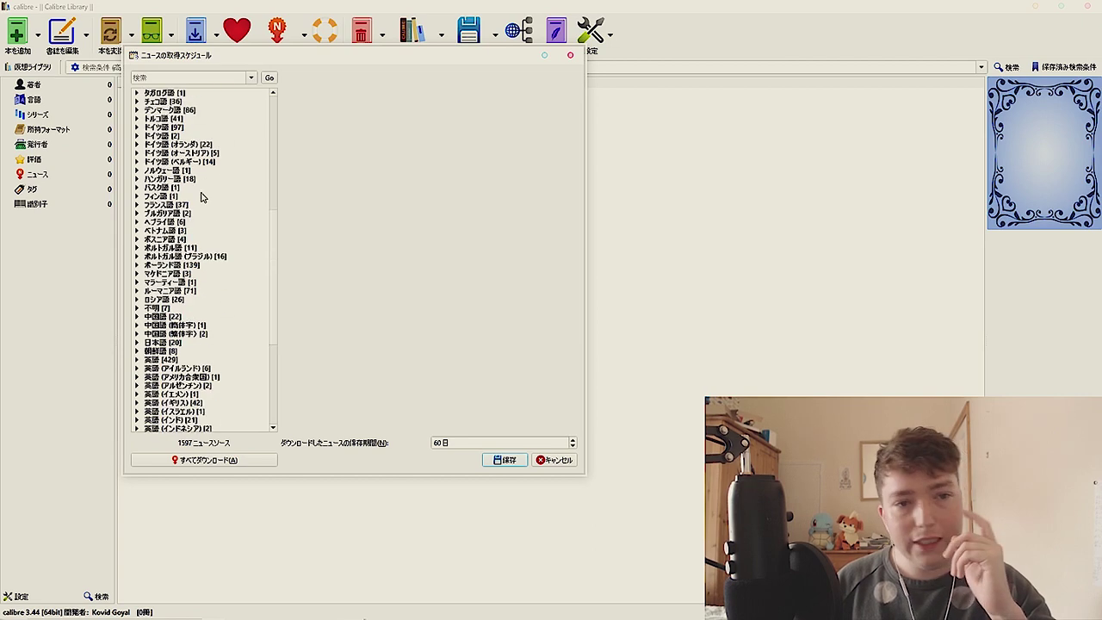
pyautogui.scroll(-7, 202, 197)
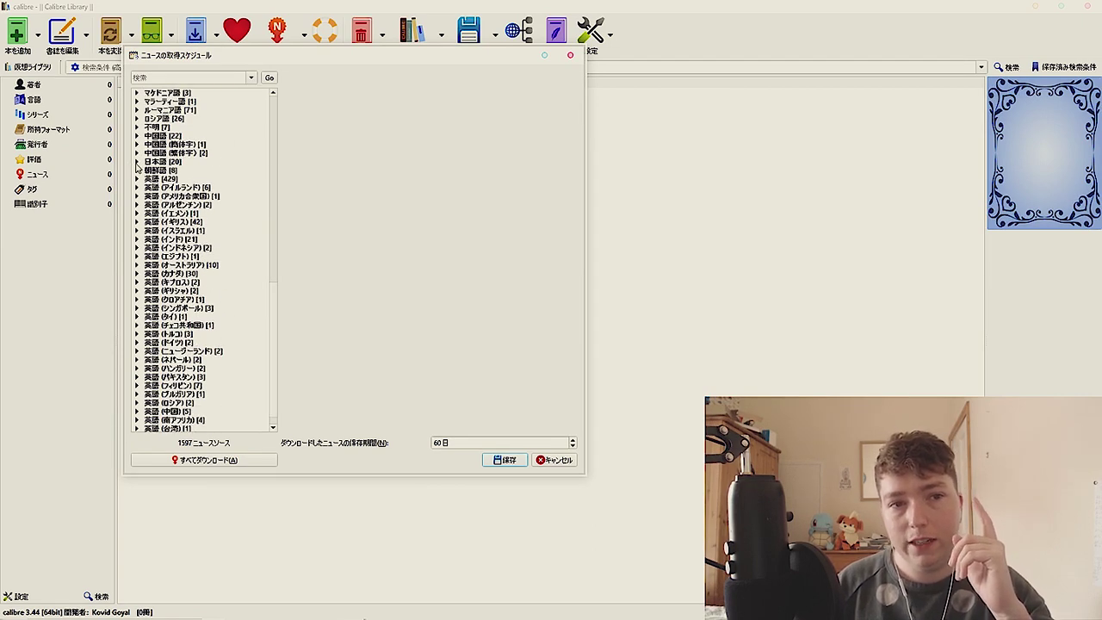
pyautogui.click(136, 162)
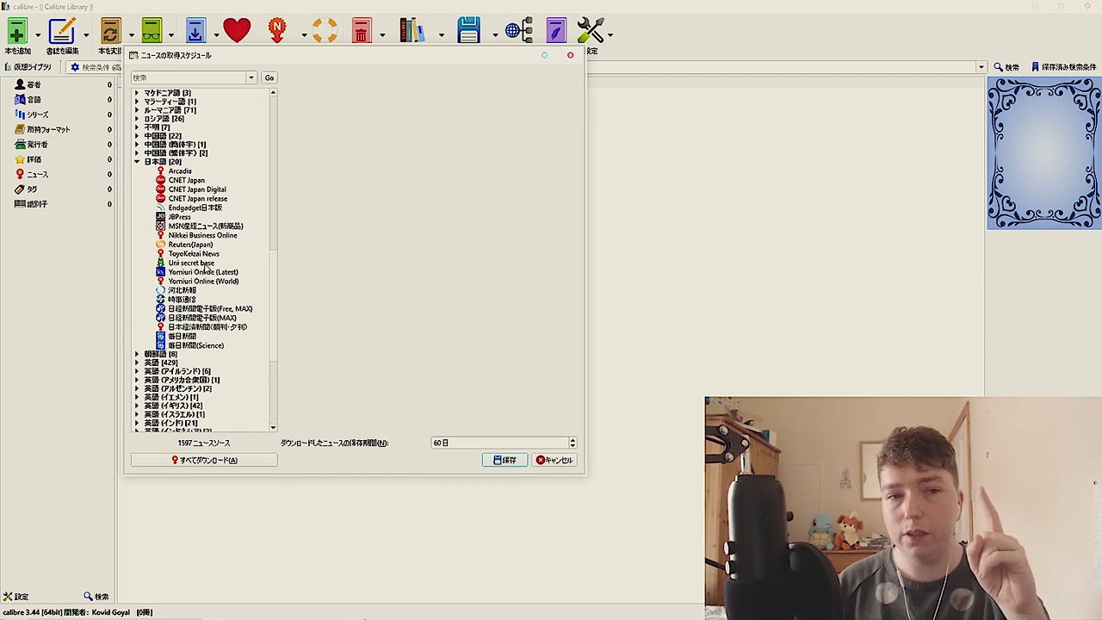
pyautogui.click(195, 246)
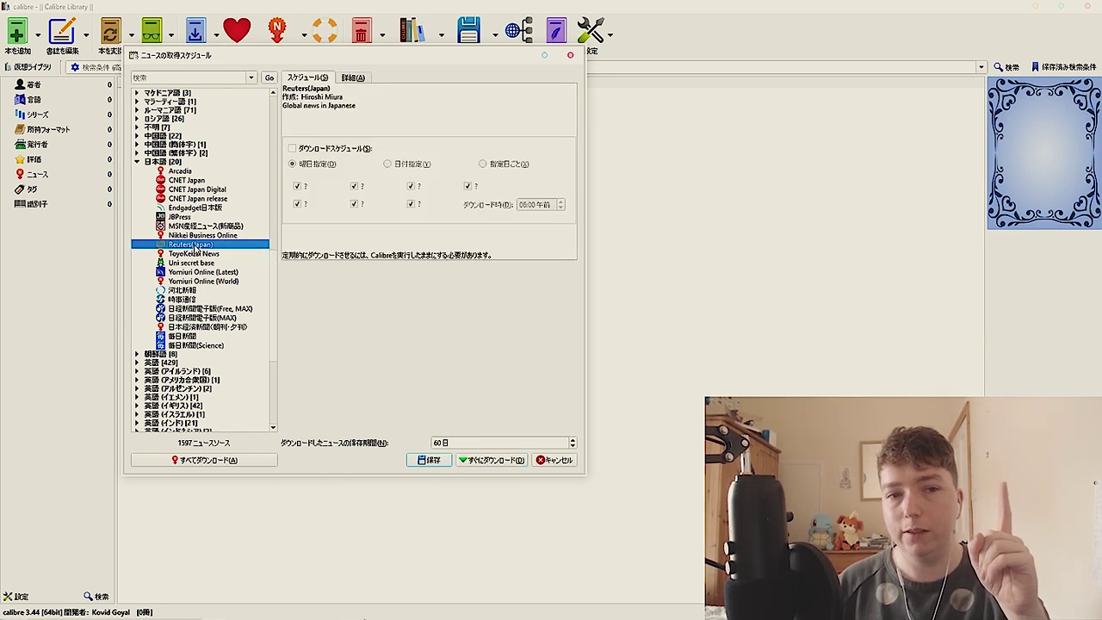
# Collapse the 日本語 source group and close the news schedule without saving.
pyautogui.click(140, 164)
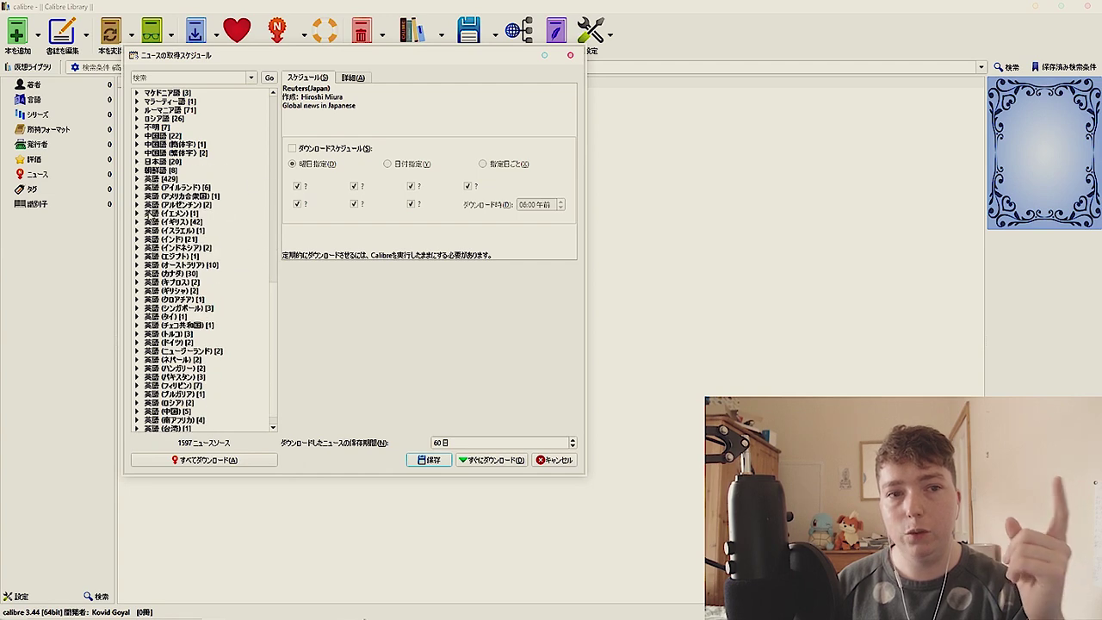
pyautogui.scroll(8, 149, 219)
pyautogui.scroll(10, 151, 219)
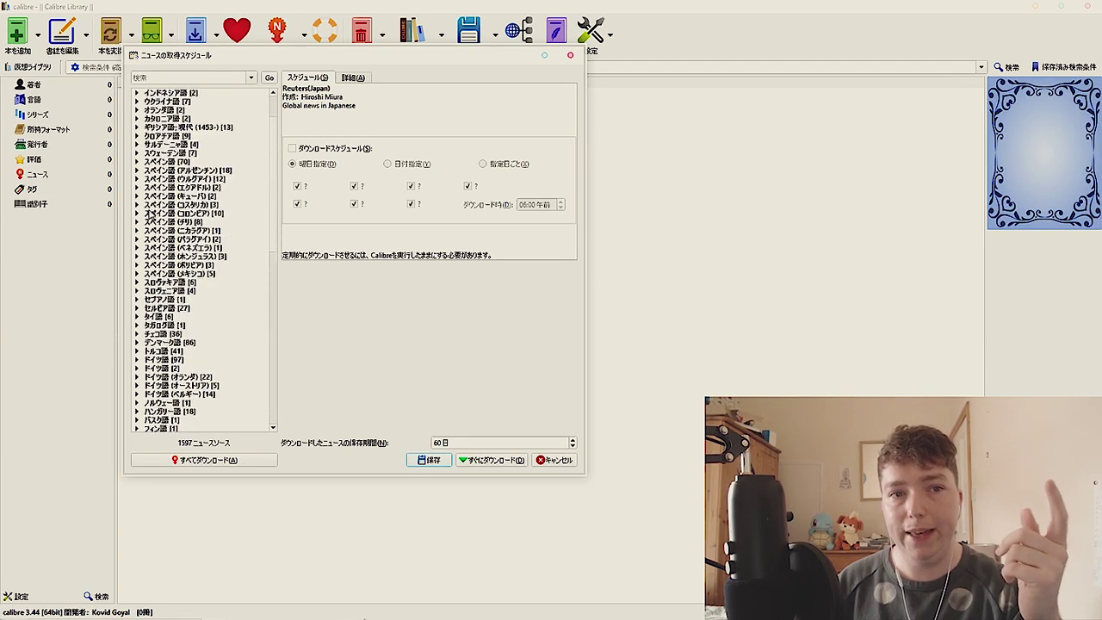
pyautogui.click(570, 55)
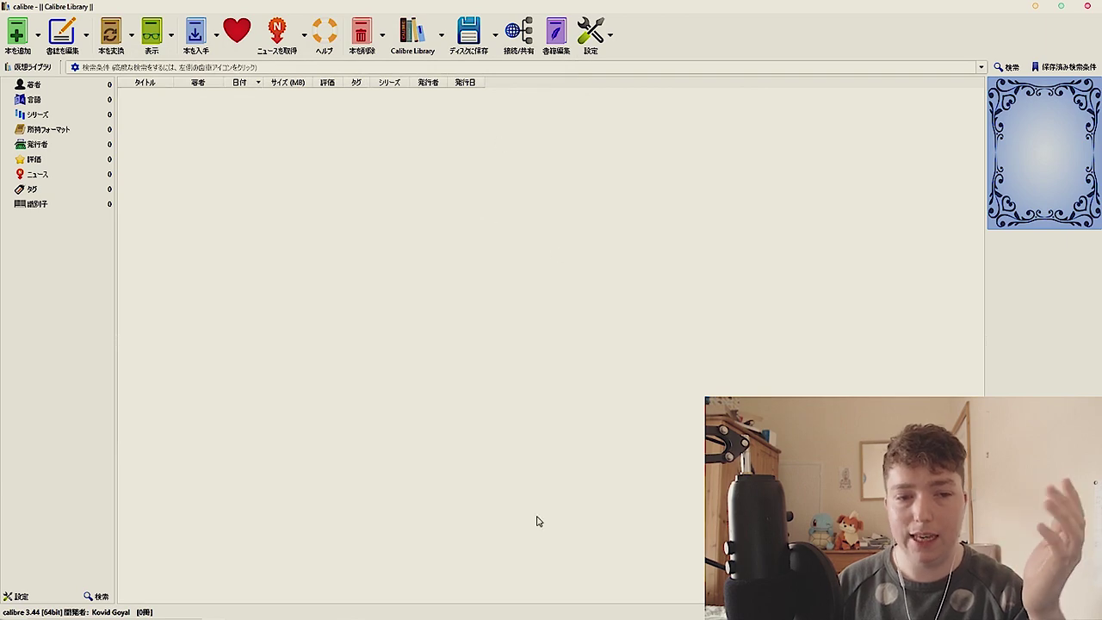
# Switch to Firefox and replace the old sports feed tab with a new blank tab.
pyautogui.moveTo(472, 613)
pyautogui.click(520, 608)
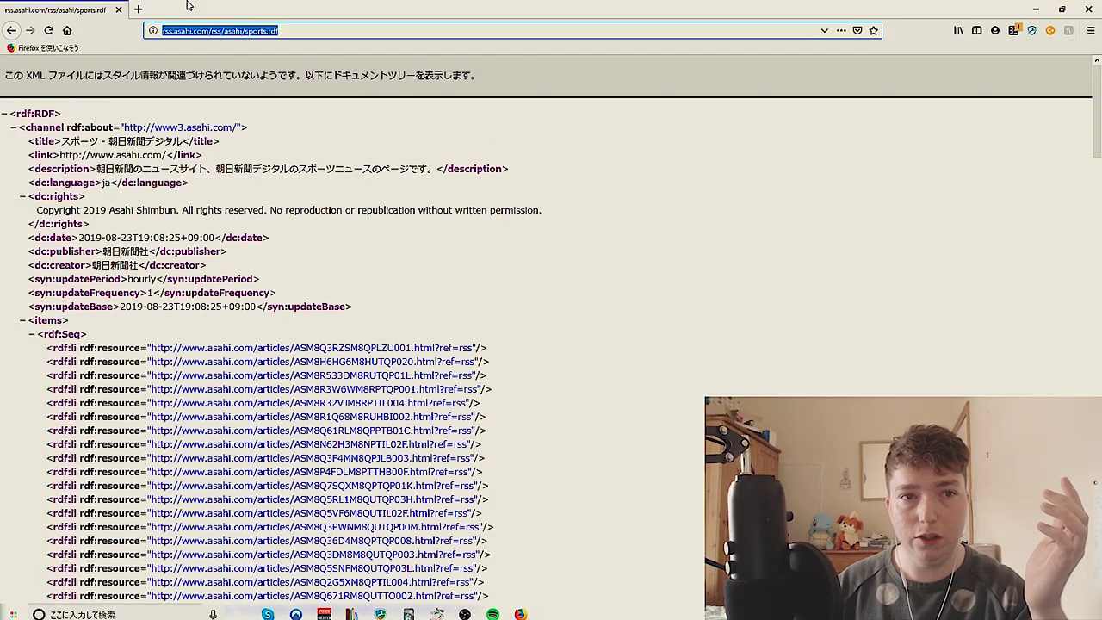
pyautogui.click(137, 9)
pyautogui.click(117, 10)
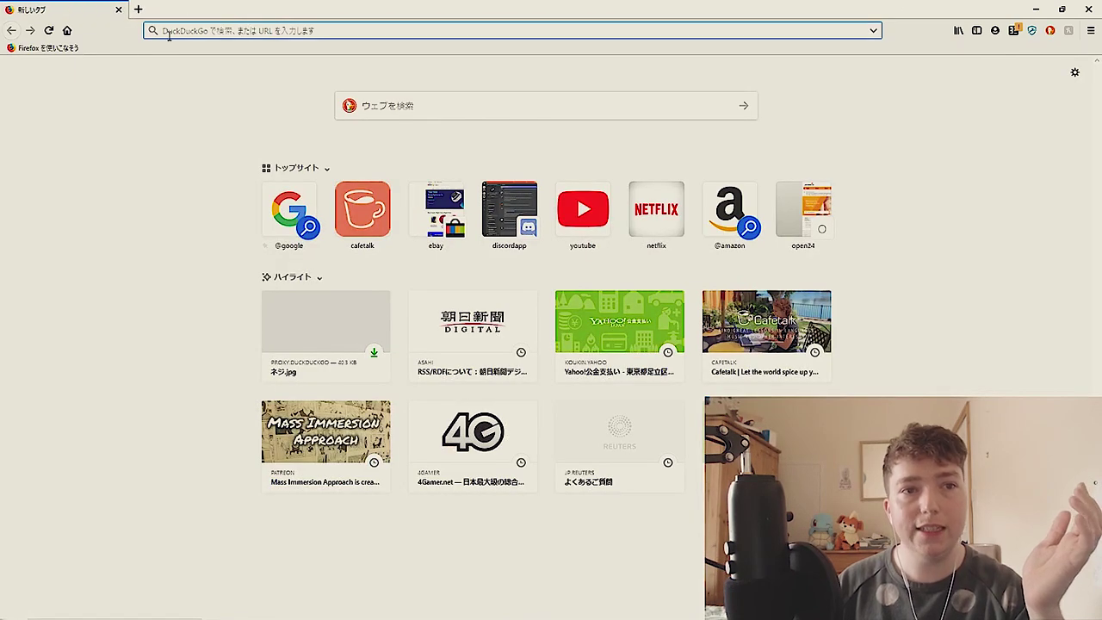
# Turn on Japanese input and search the web for 朝日新聞.
pyautogui.press('Zenkaku_Hankaku')
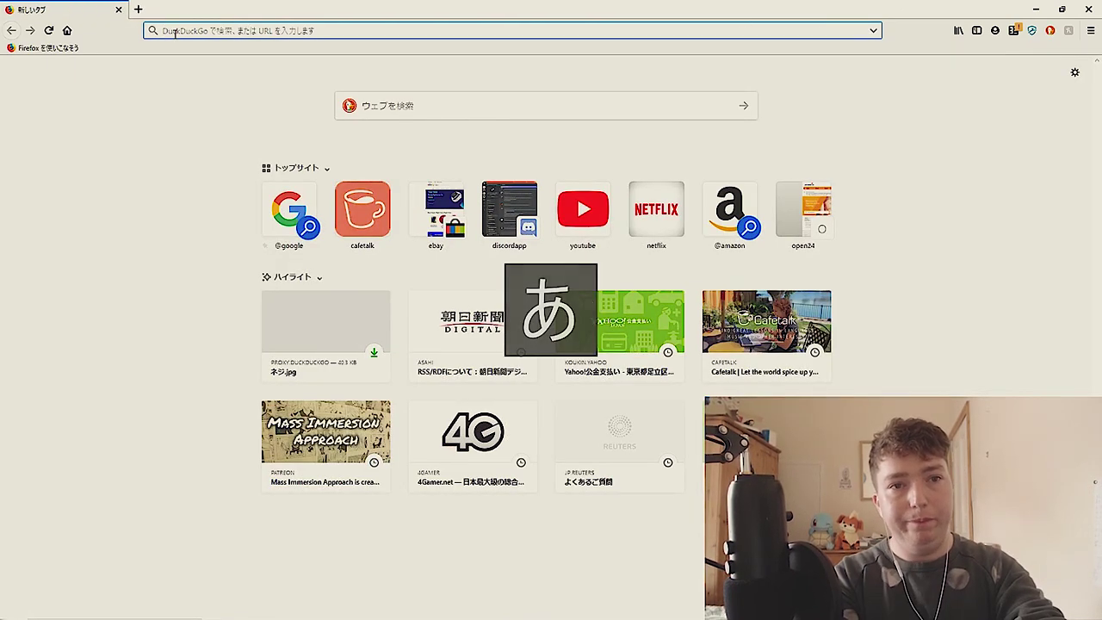
pyautogui.press('Zenkaku_Hankaku')
pyautogui.press('Zenkaku_Hankaku')
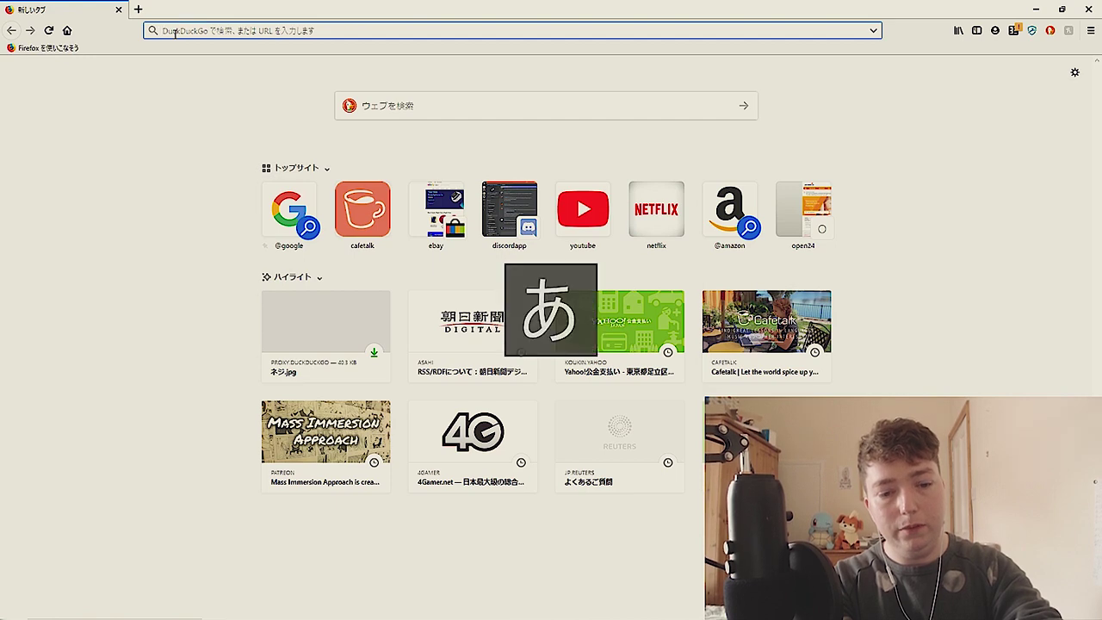
pyautogui.write('asahi')
pyautogui.press('space')
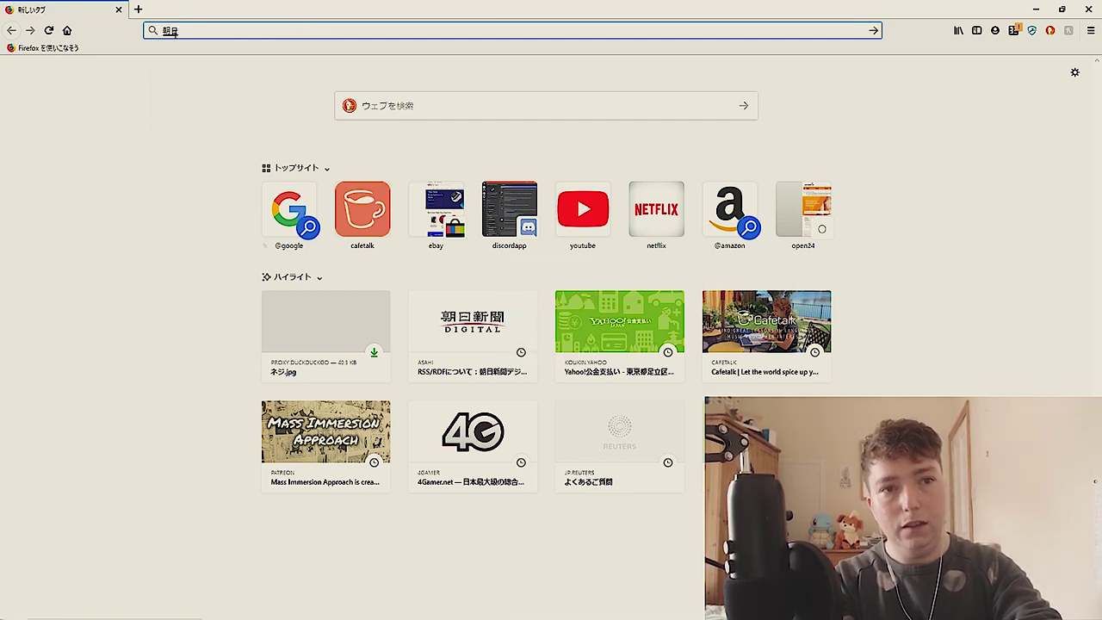
pyautogui.write('shinbun')
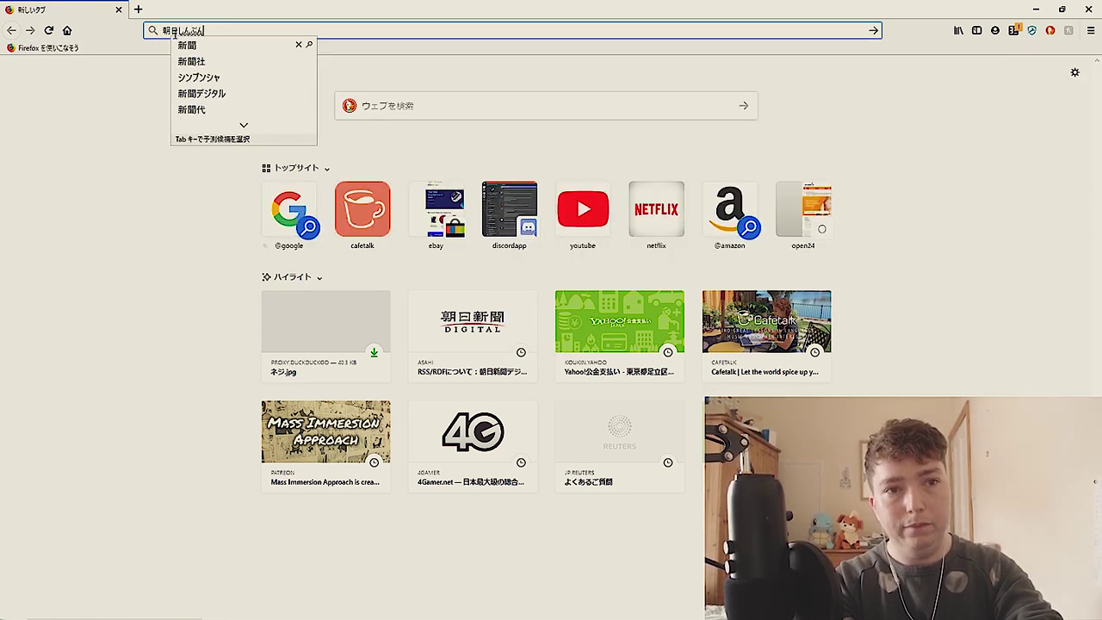
pyautogui.press('space')
pyautogui.press('Return')
pyautogui.press('Return')
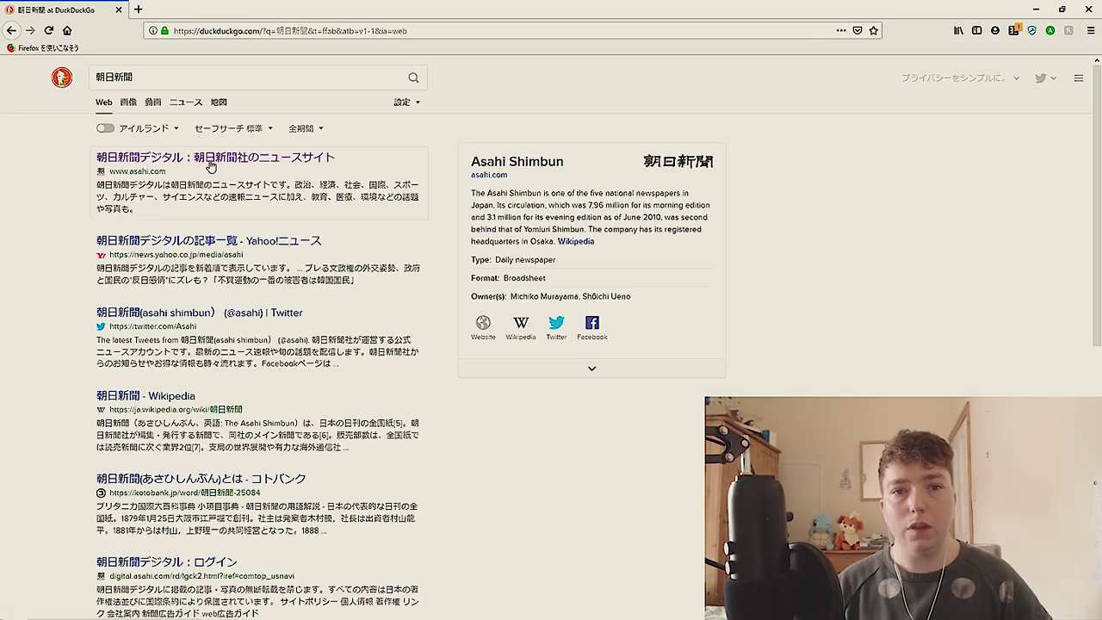
# Open the 朝日新聞デジタル news site from the results and search the site for rss.
pyautogui.click(204, 162)
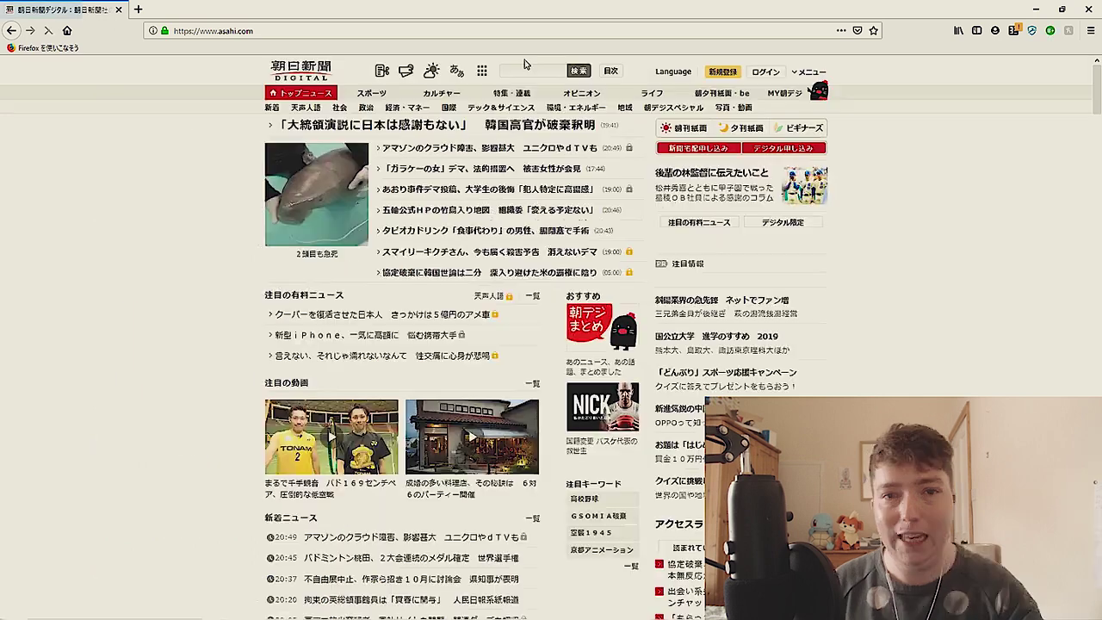
pyautogui.write('rss')
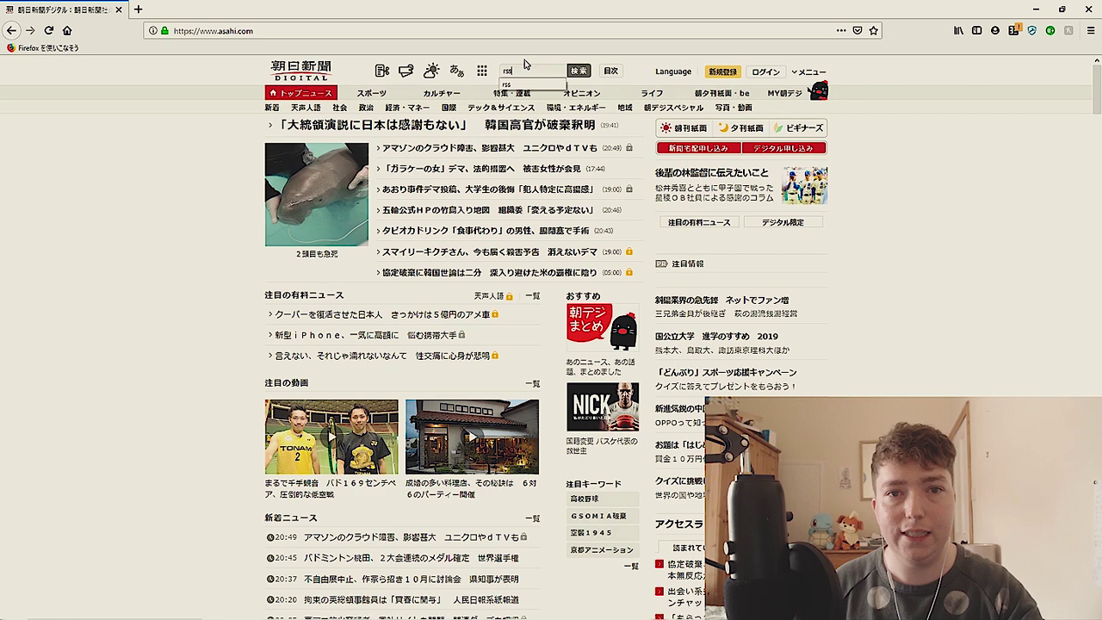
pyautogui.press('Return')
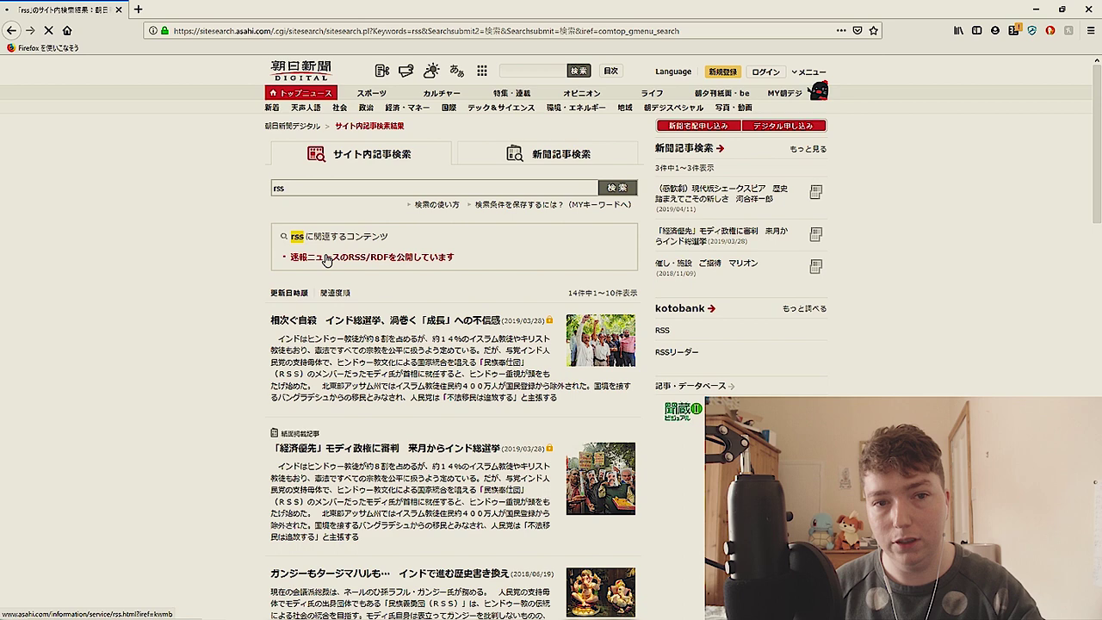
# Open the site's RSS/RDF information page, load the スポーツ feed and copy its address.
pyautogui.click(327, 258)
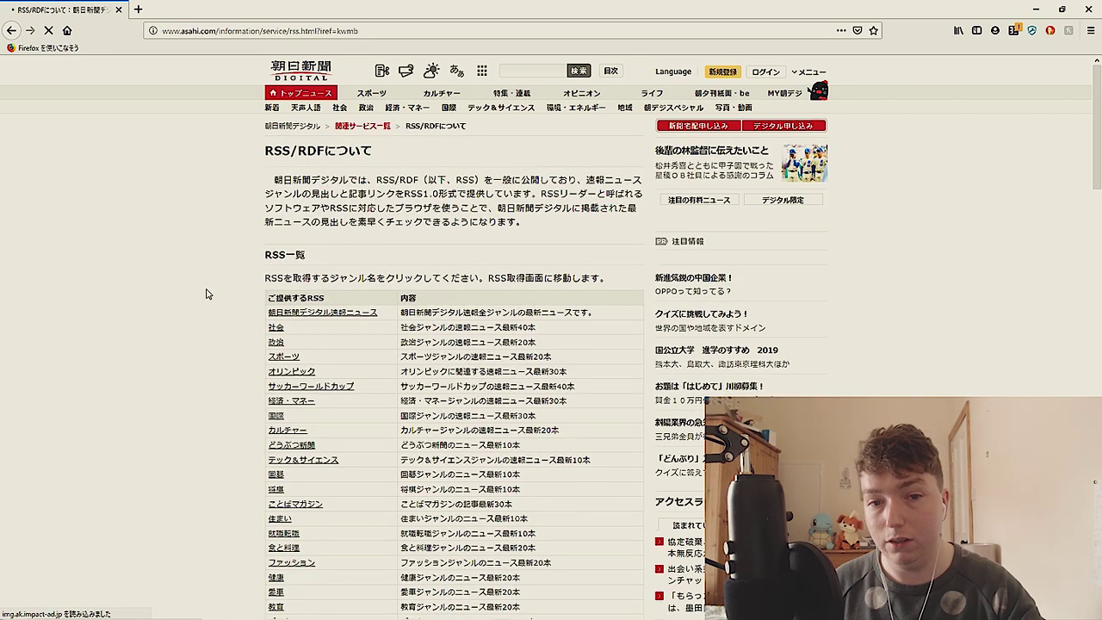
pyautogui.scroll(-3, 206, 295)
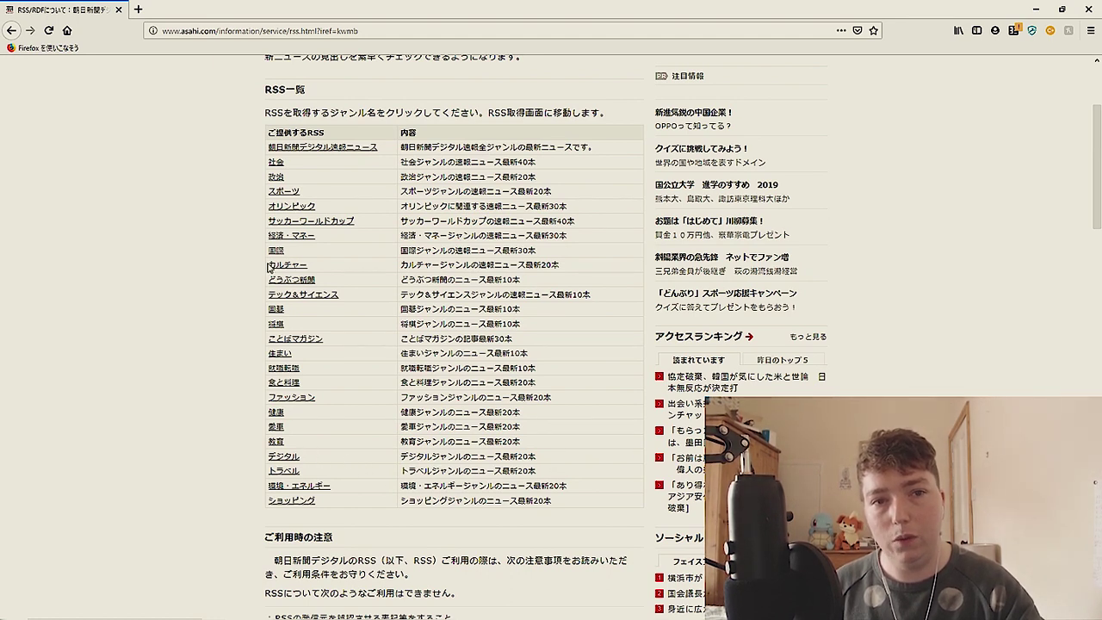
pyautogui.click(284, 192)
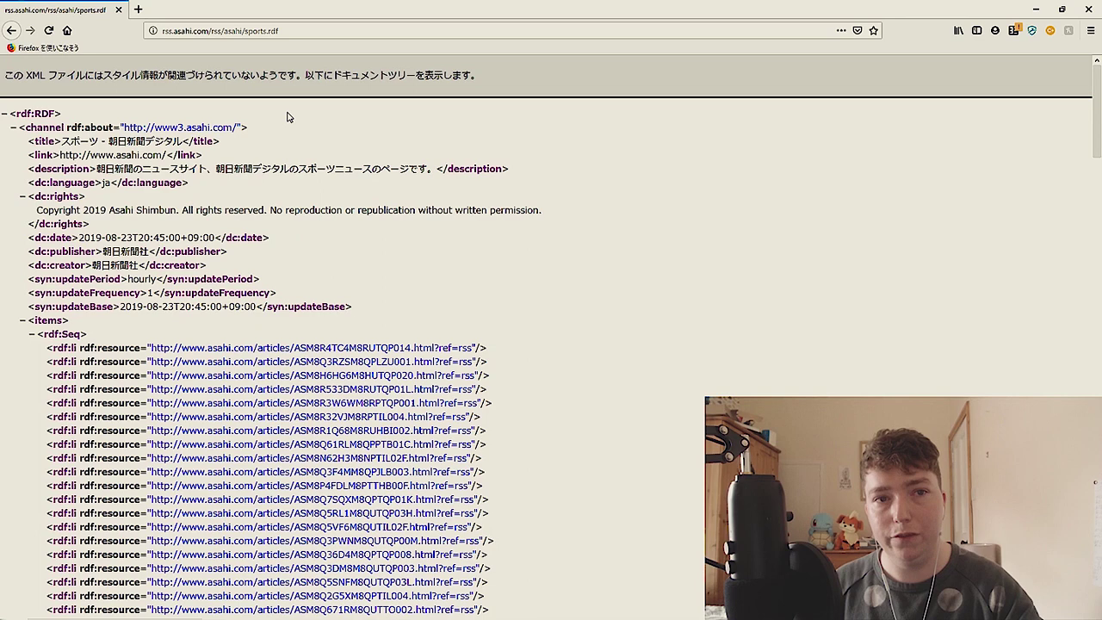
pyautogui.click(256, 31)
pyautogui.hotkey('ctrl', 'c')
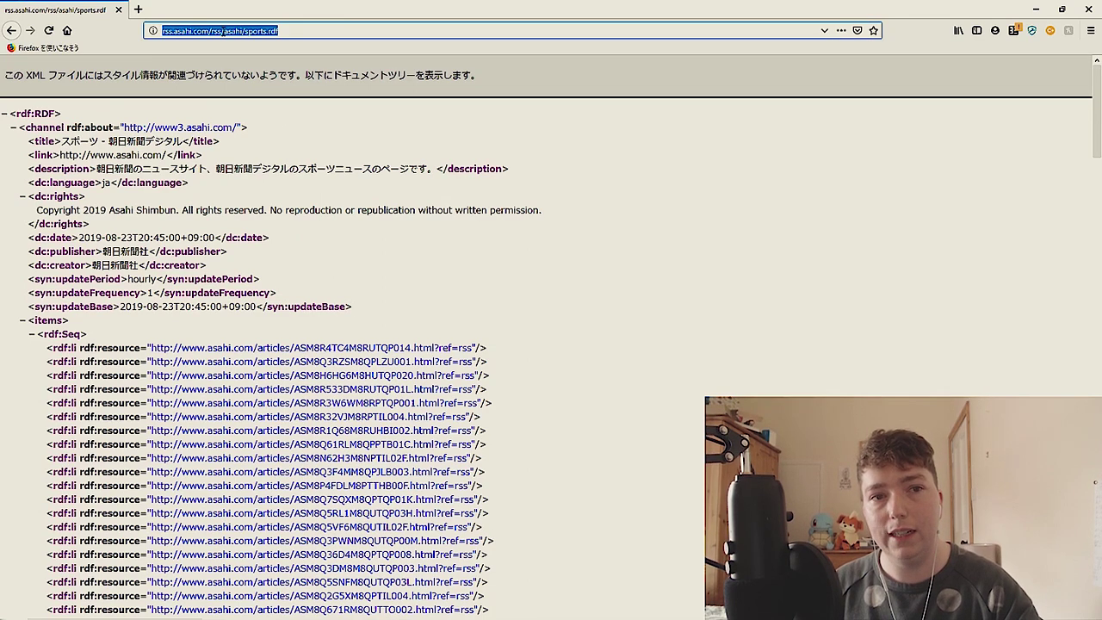
# Switch to calibre and start a new recipe among the custom news sources.
pyautogui.moveTo(337, 616)
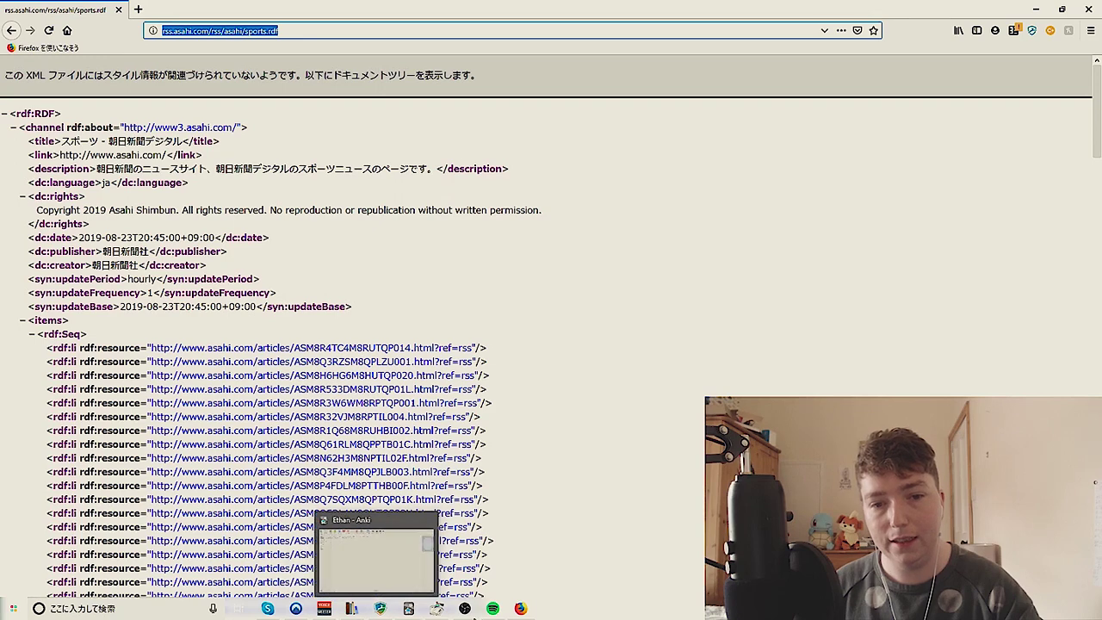
pyautogui.click(349, 611)
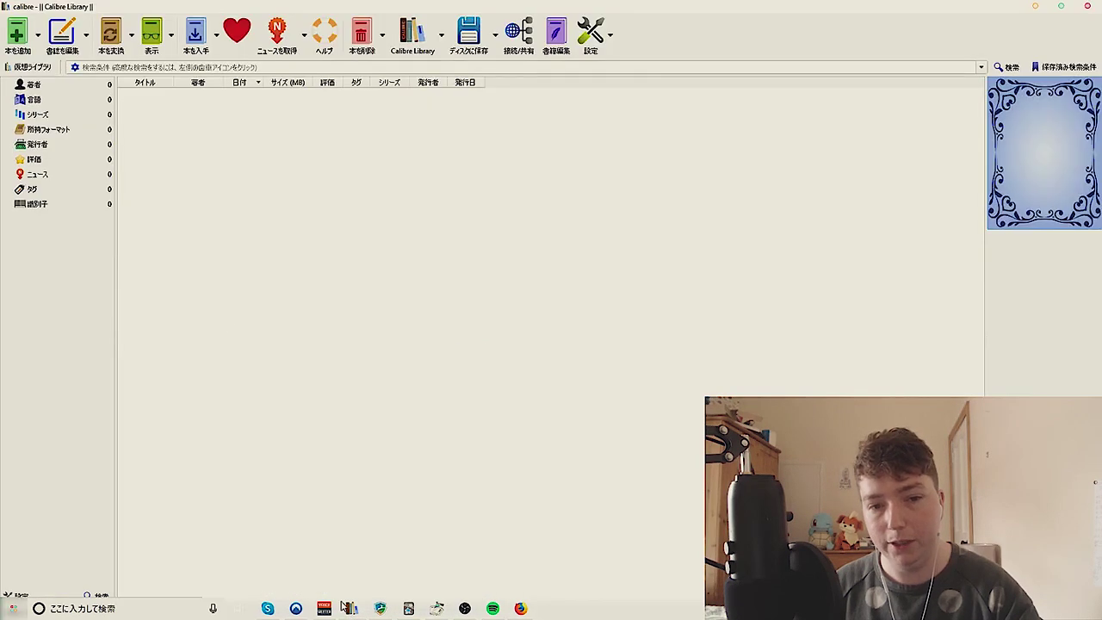
pyautogui.click(305, 38)
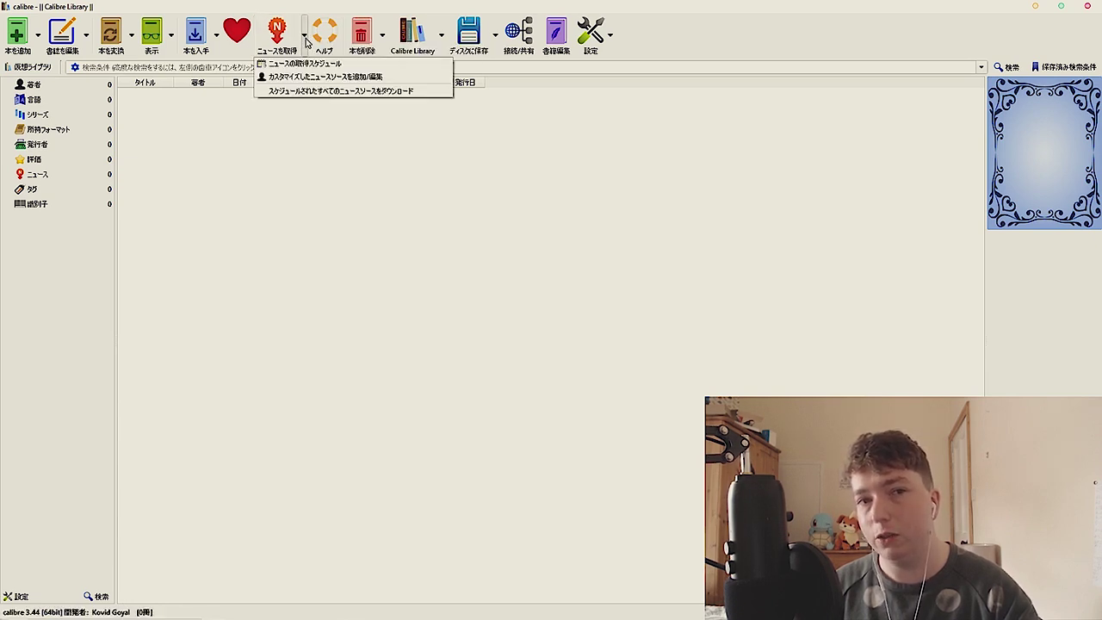
pyautogui.click(330, 82)
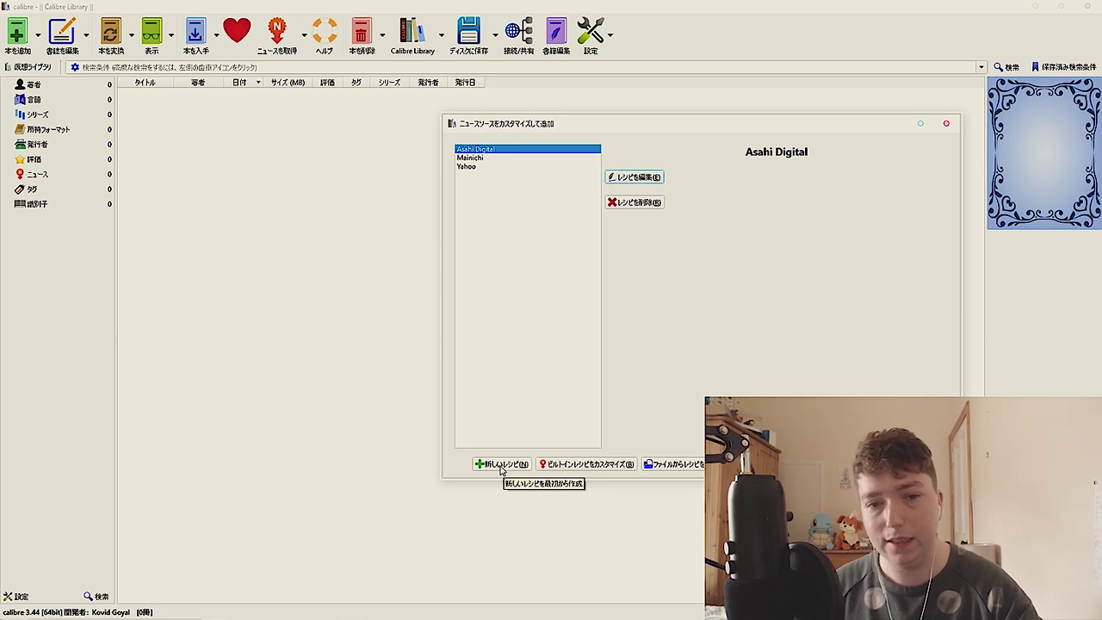
pyautogui.click(501, 465)
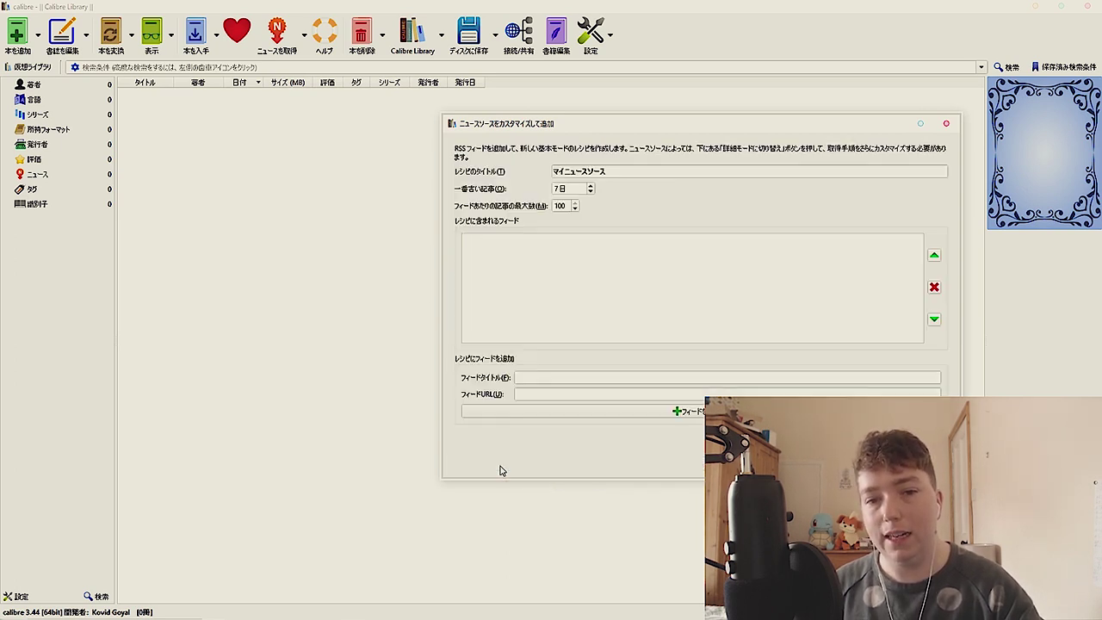
pyautogui.click(527, 395)
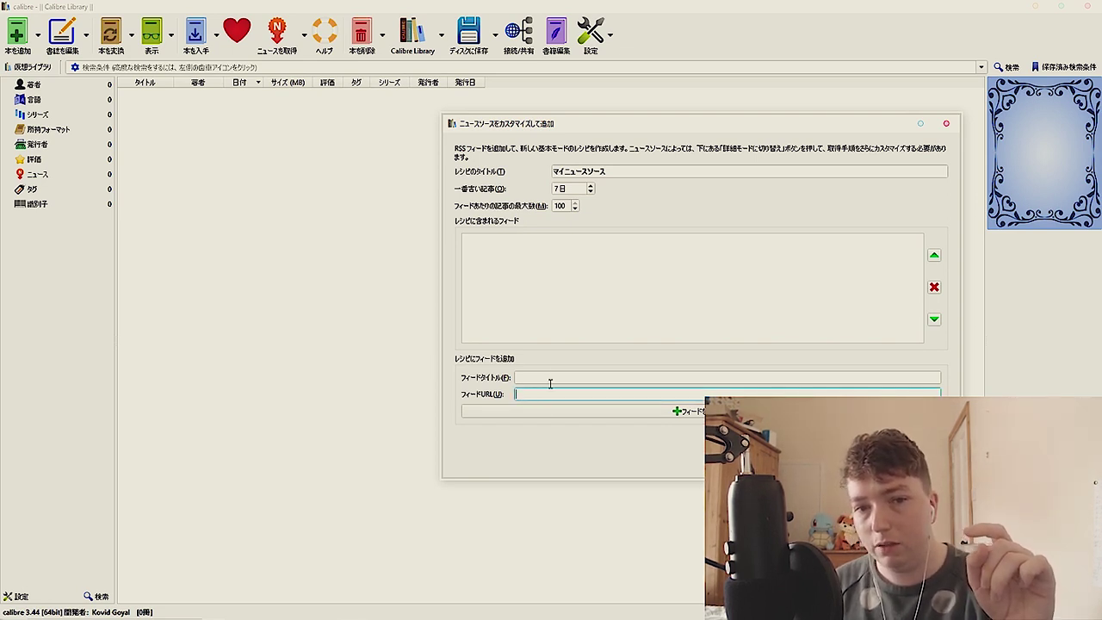
pyautogui.hotkey('ctrl', 'v')
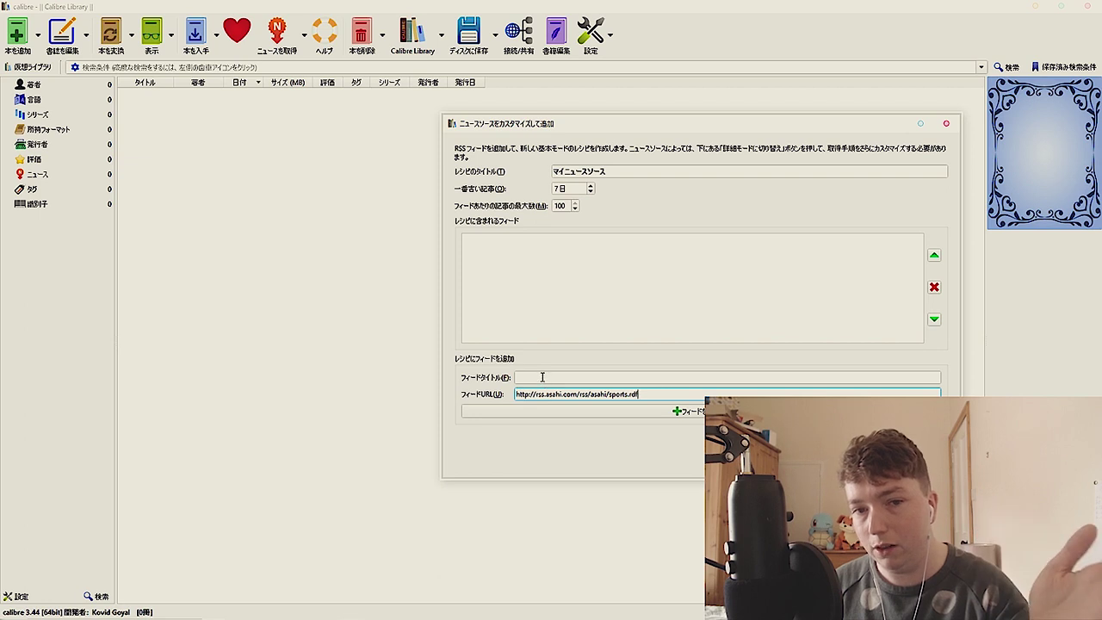
pyautogui.click(541, 376)
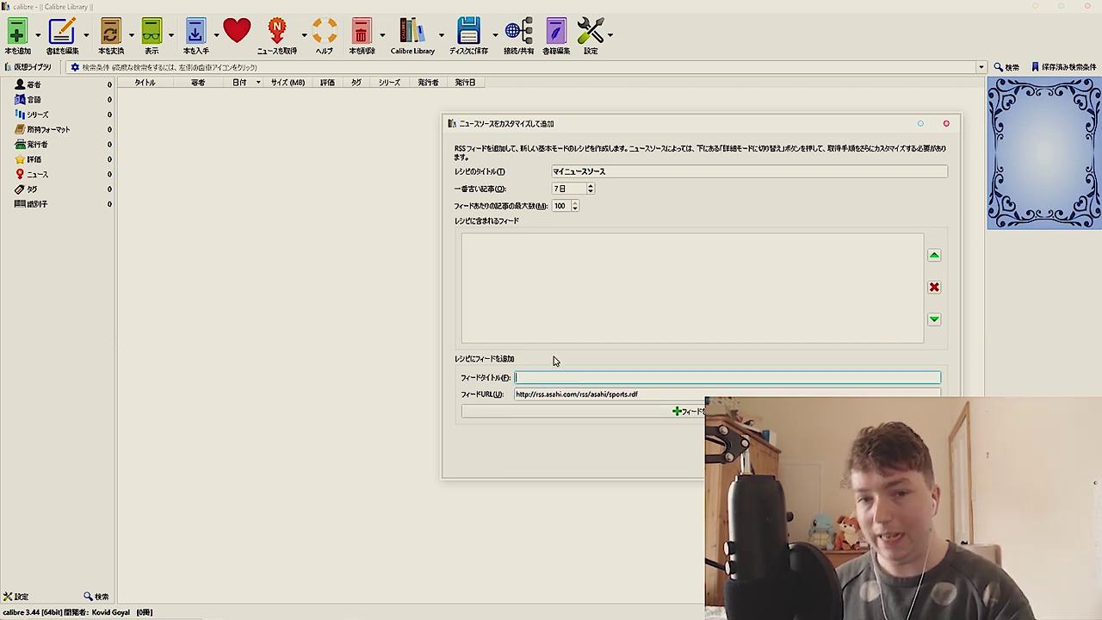
pyautogui.write('Asahi Sports')
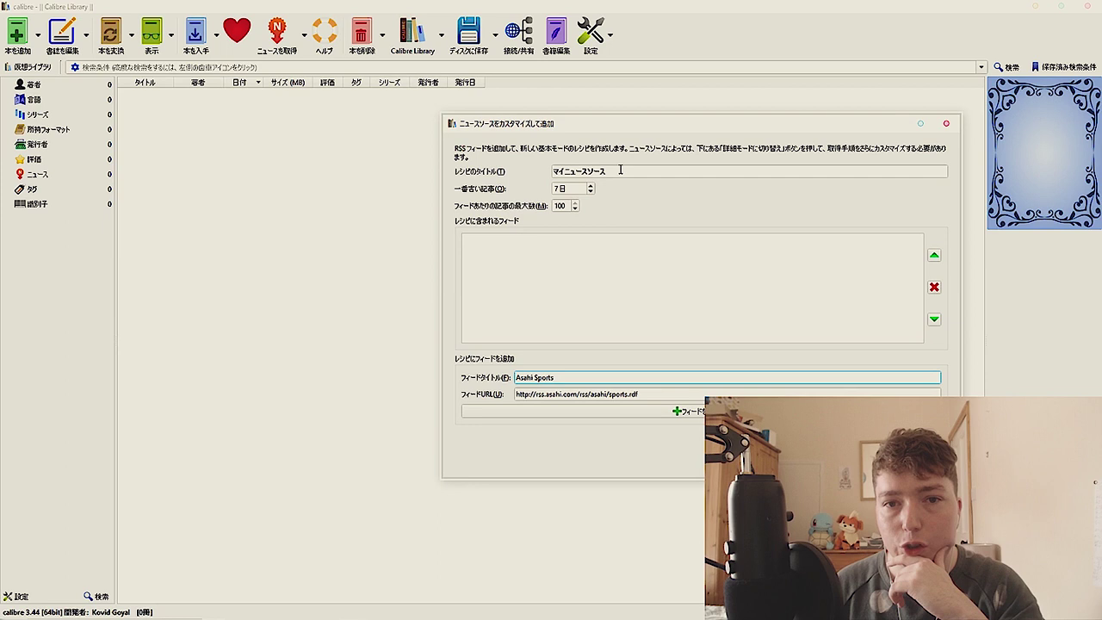
# Title the recipe Asahi Sports, add the entered feed to it, save the recipe and close the custom news source dialog.
pyautogui.moveTo(620, 170); pyautogui.dragTo(522, 175)
pyautogui.press('BackSpace')
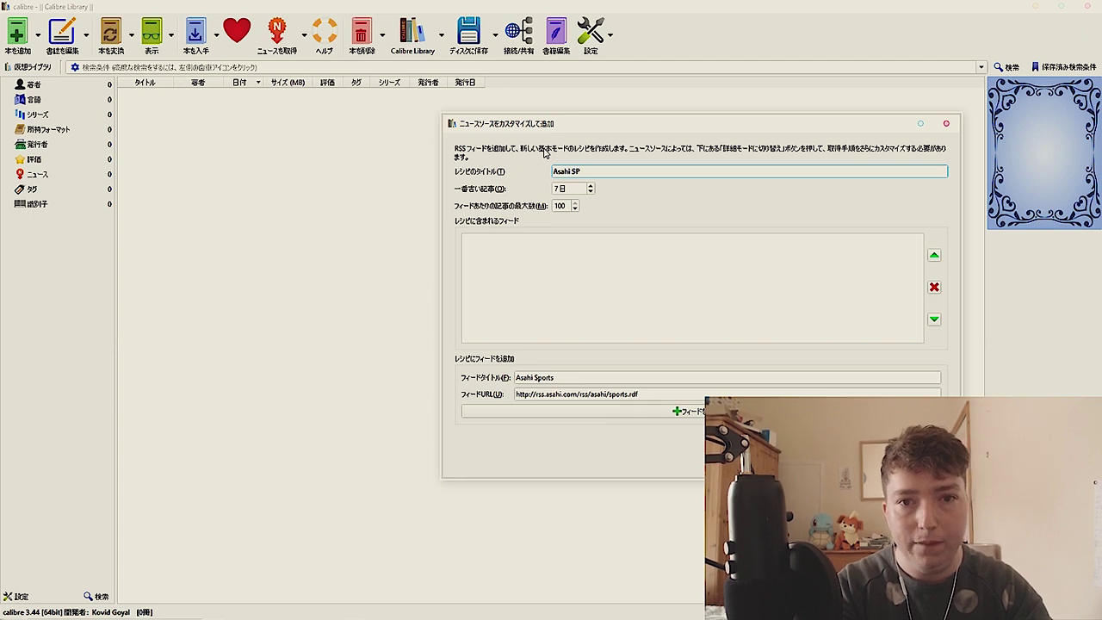
pyautogui.write('Asahi Sports')
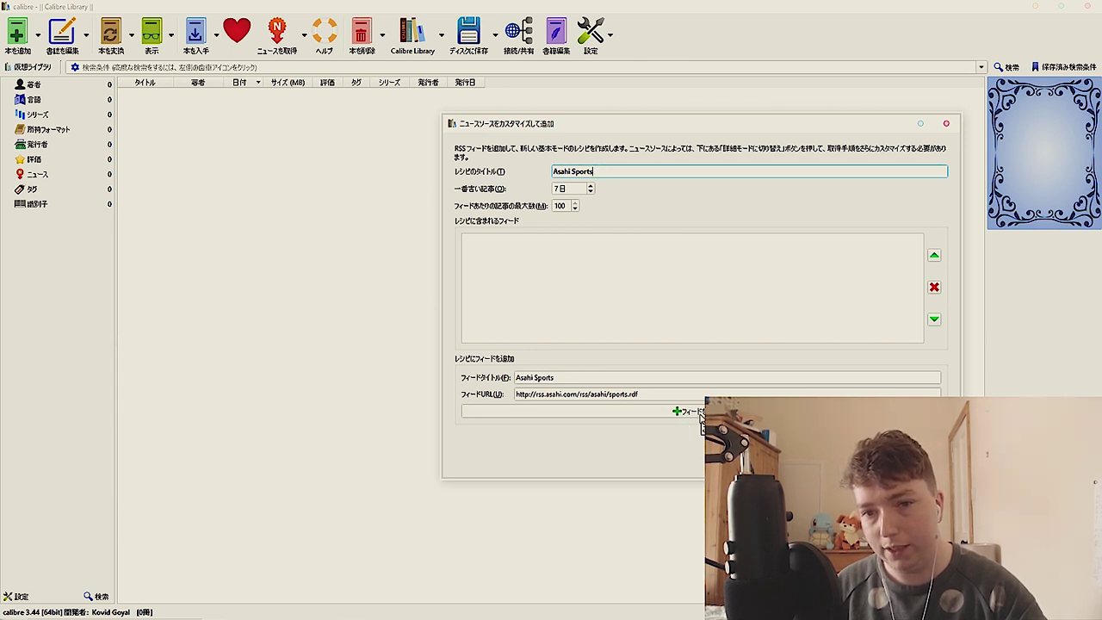
pyautogui.click(699, 411)
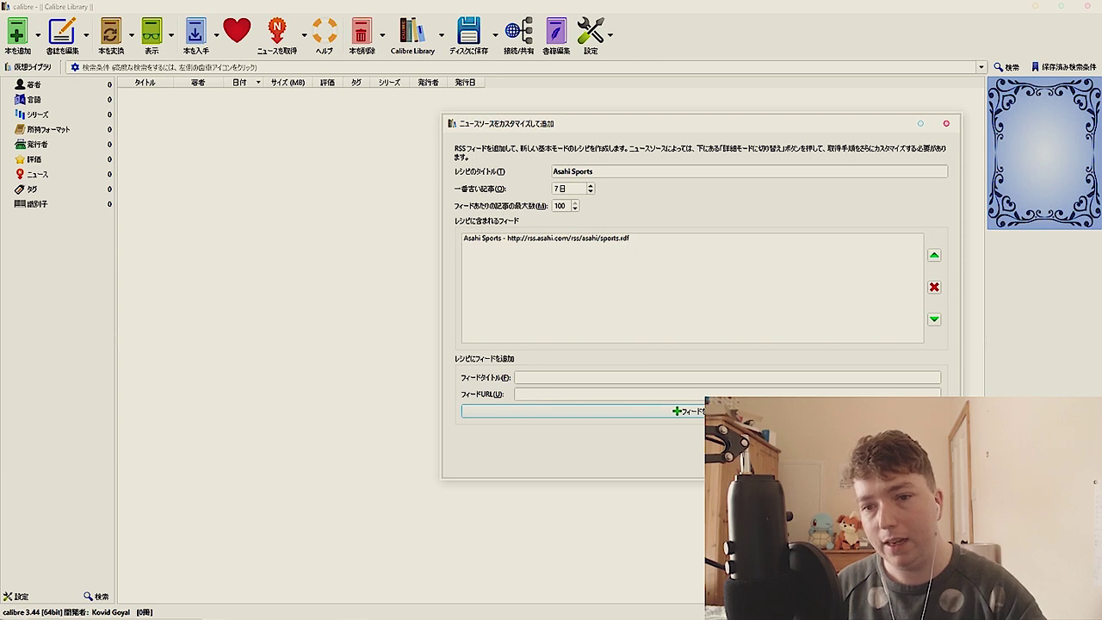
pyautogui.press('Return')
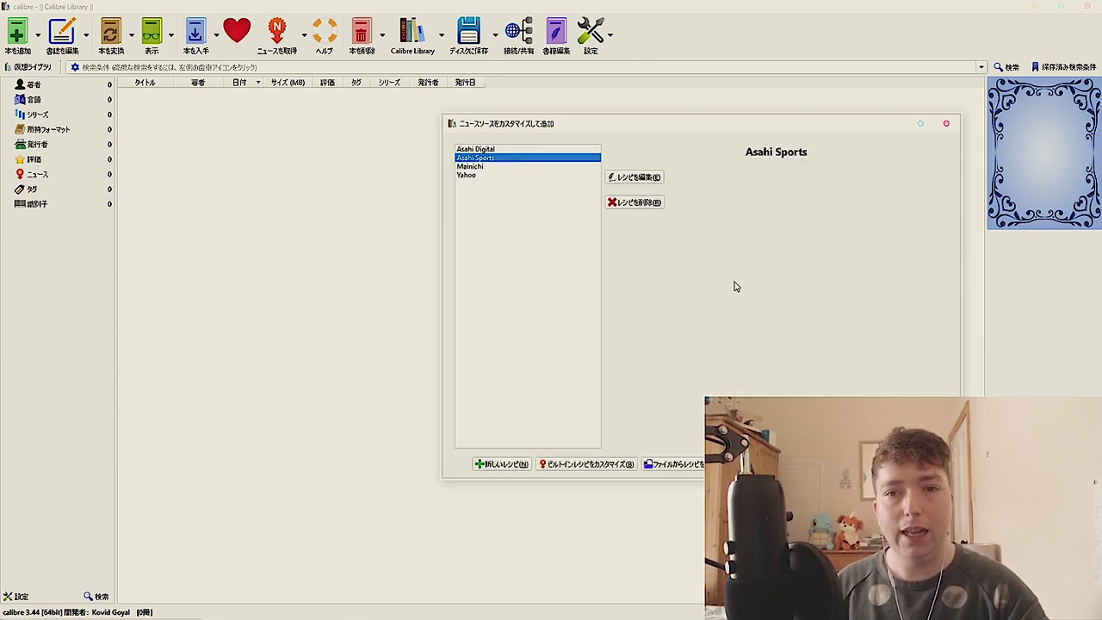
pyautogui.click(946, 124)
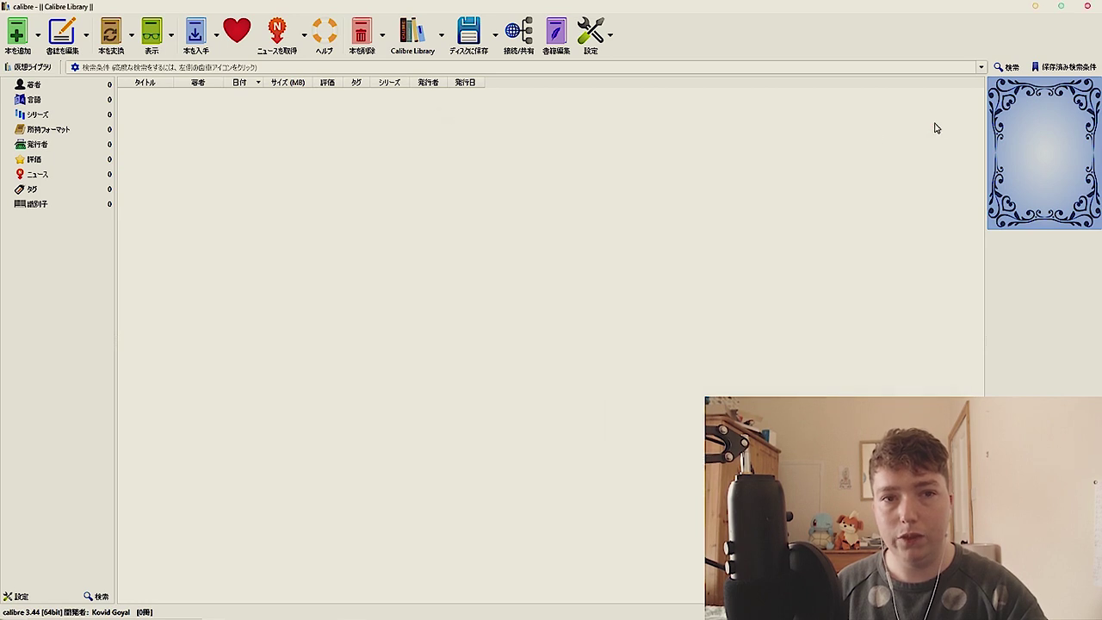
# Download the custom Asahi Sports news source immediately from the news schedule and close the schedule dialog.
pyautogui.click(277, 33)
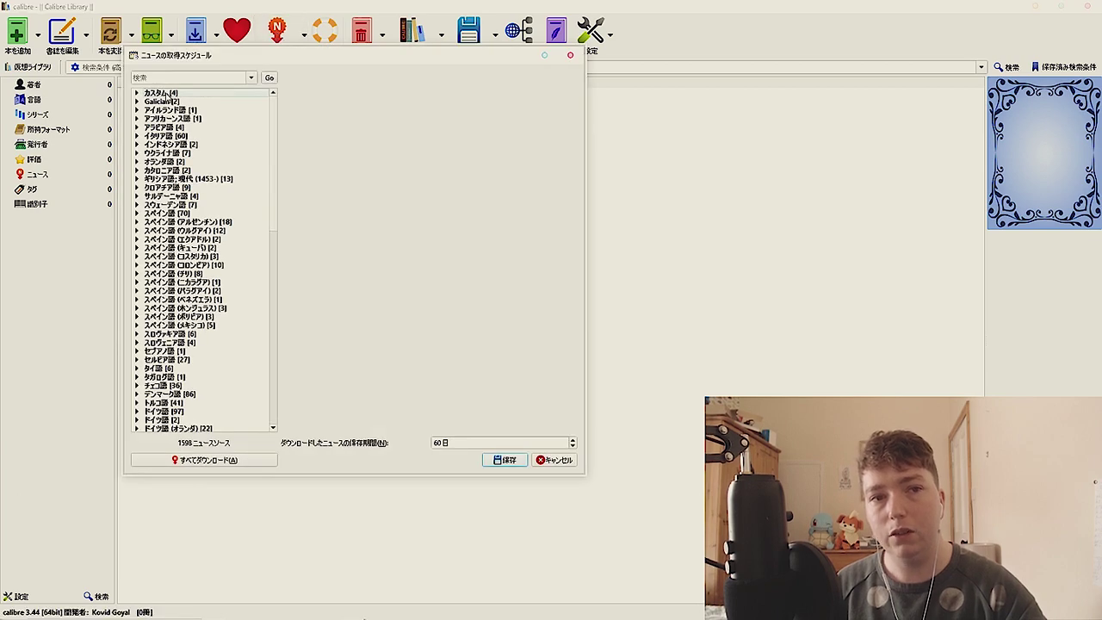
pyautogui.click(137, 93)
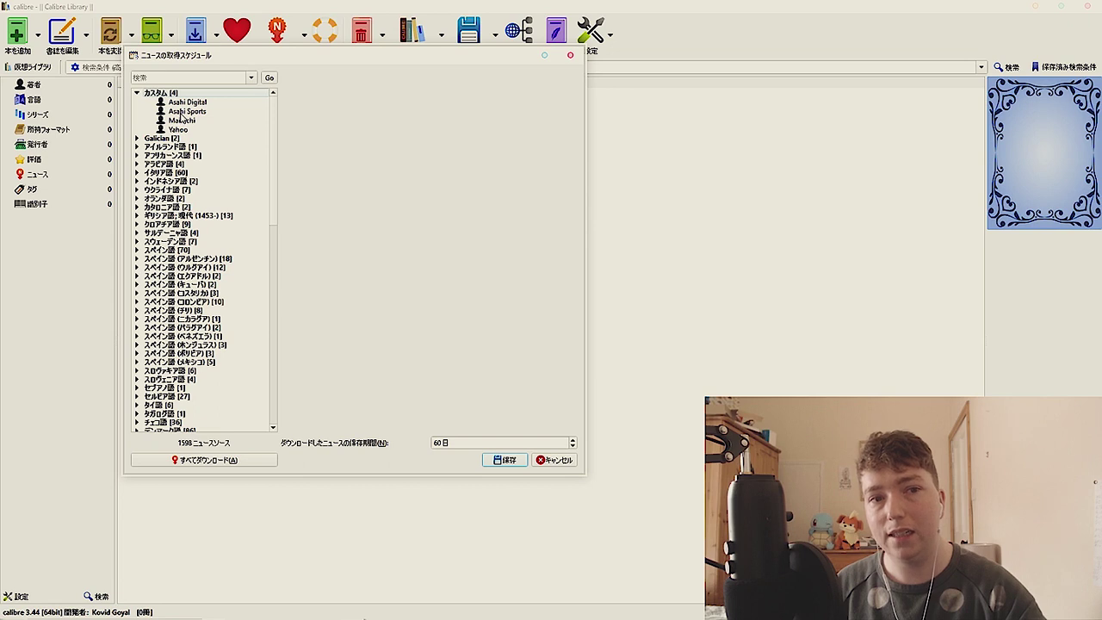
pyautogui.click(182, 112)
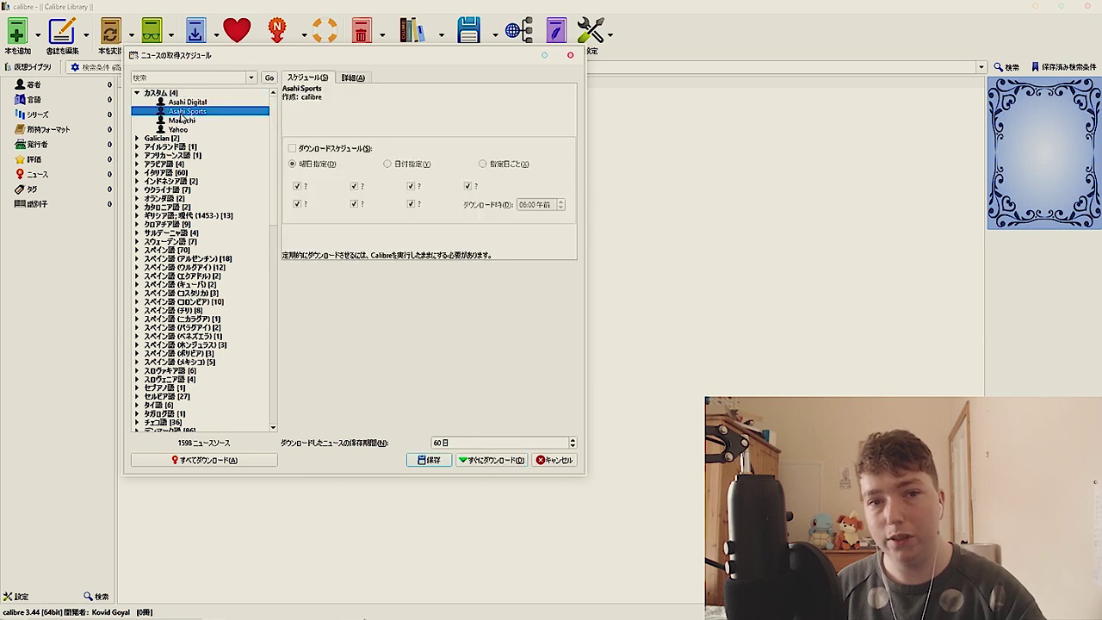
pyautogui.click(486, 460)
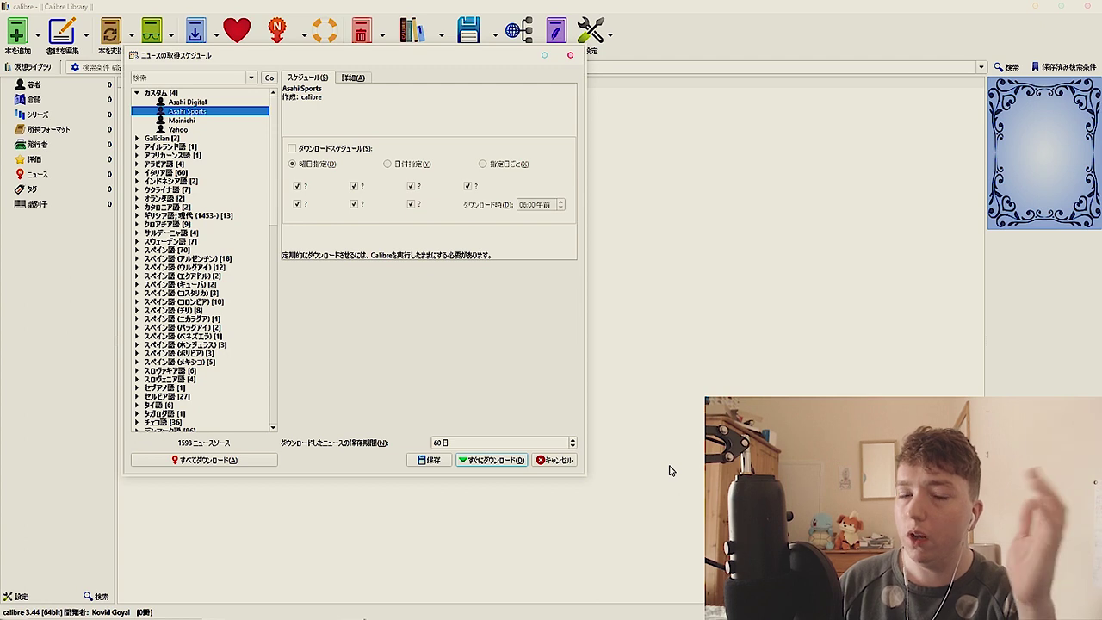
pyautogui.click(568, 57)
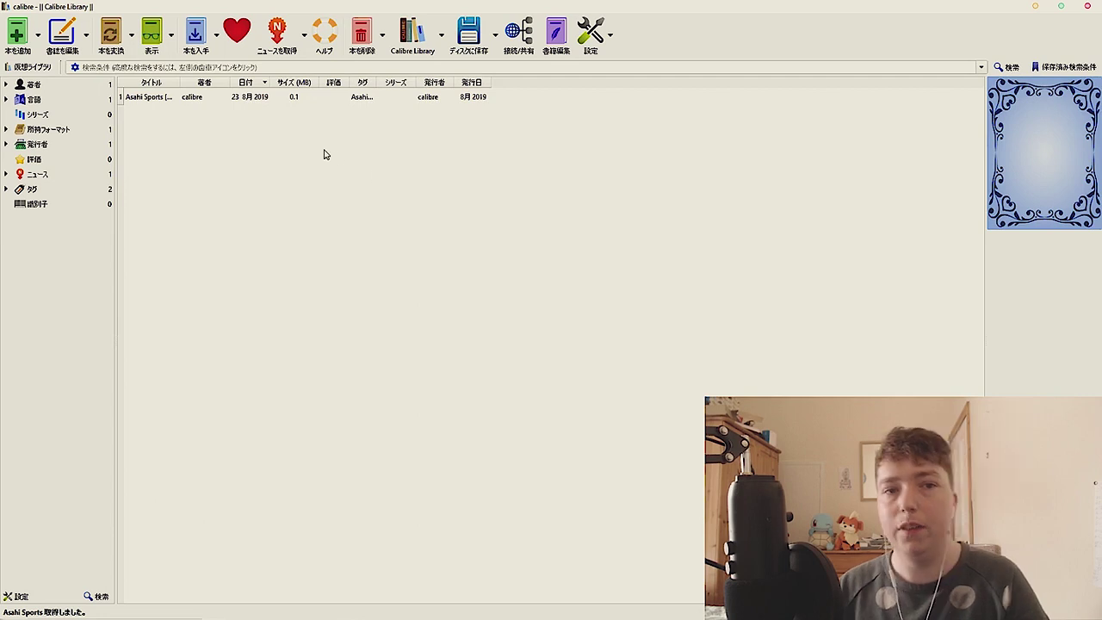
# Open the downloaded Asahi Sports issue in the e-book viewer and examine its cover and section page.
pyautogui.click(202, 98)
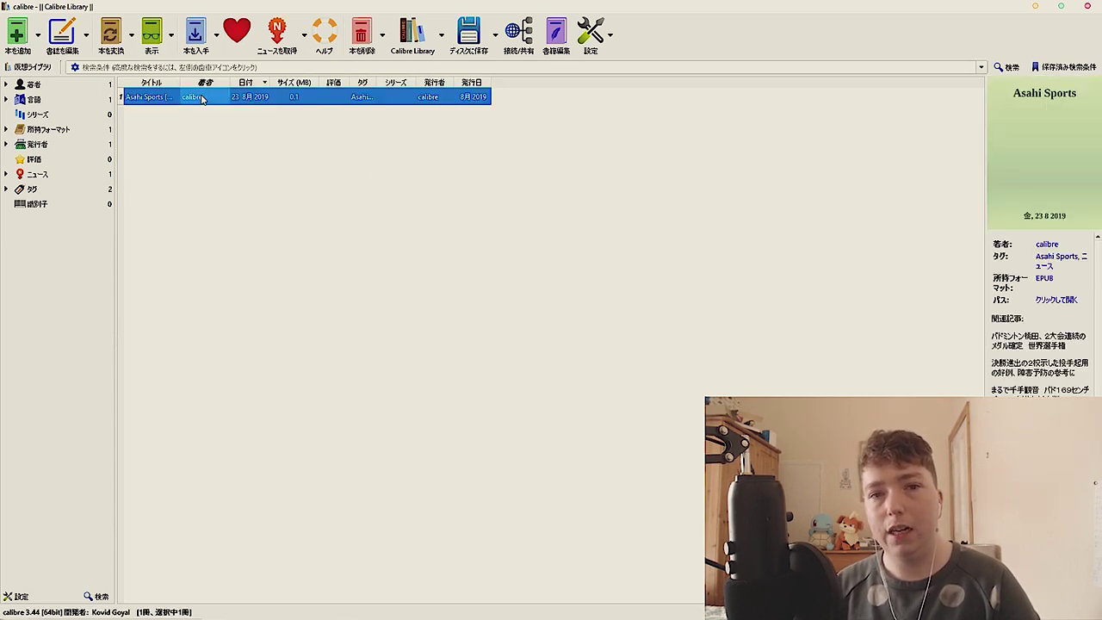
pyautogui.doubleClick(202, 98)
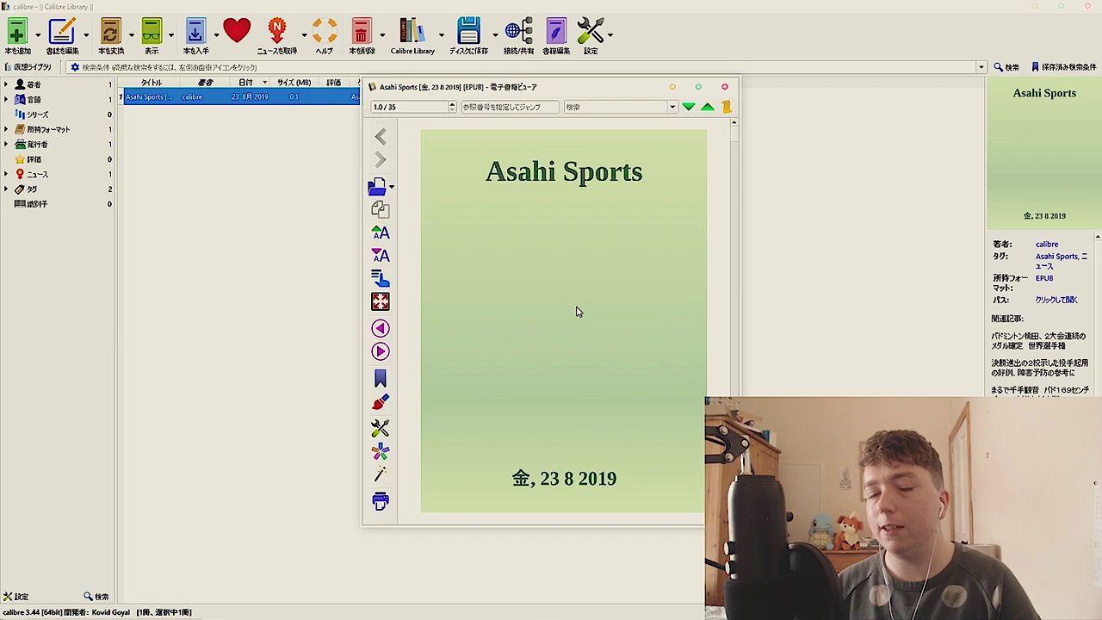
pyautogui.scroll(-1, 568, 304)
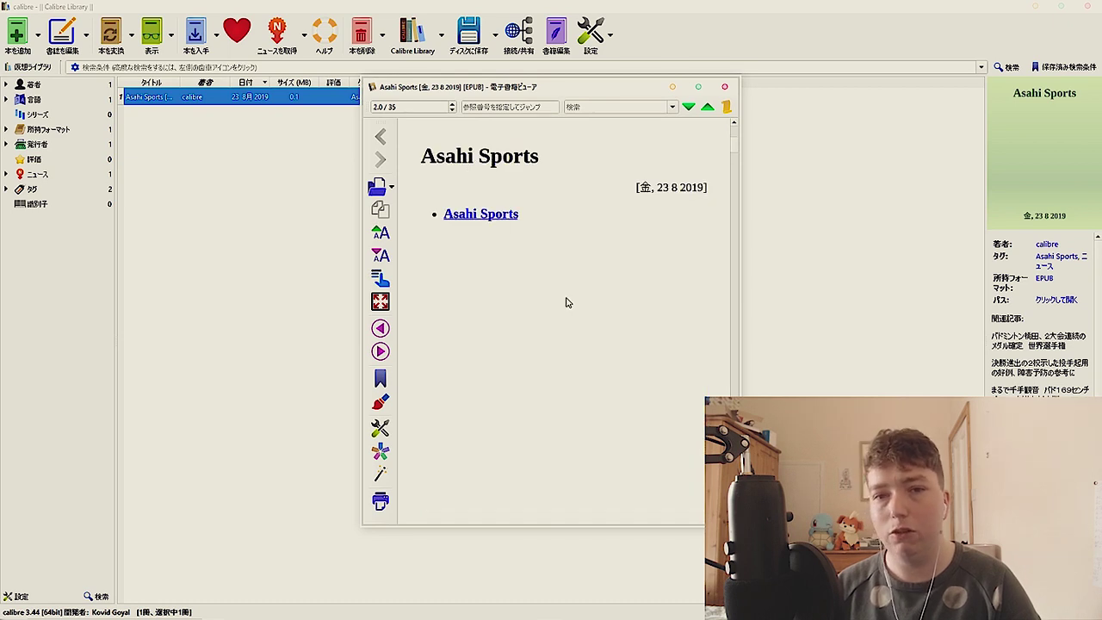
pyautogui.scroll(1, 565, 298)
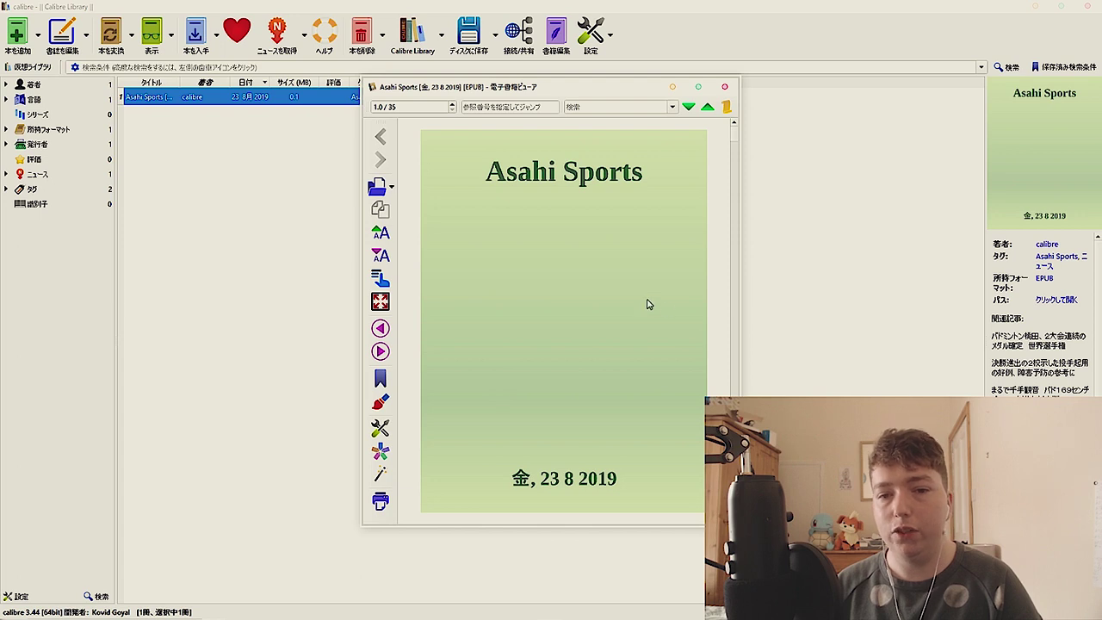
pyautogui.scroll(-1, 594, 284)
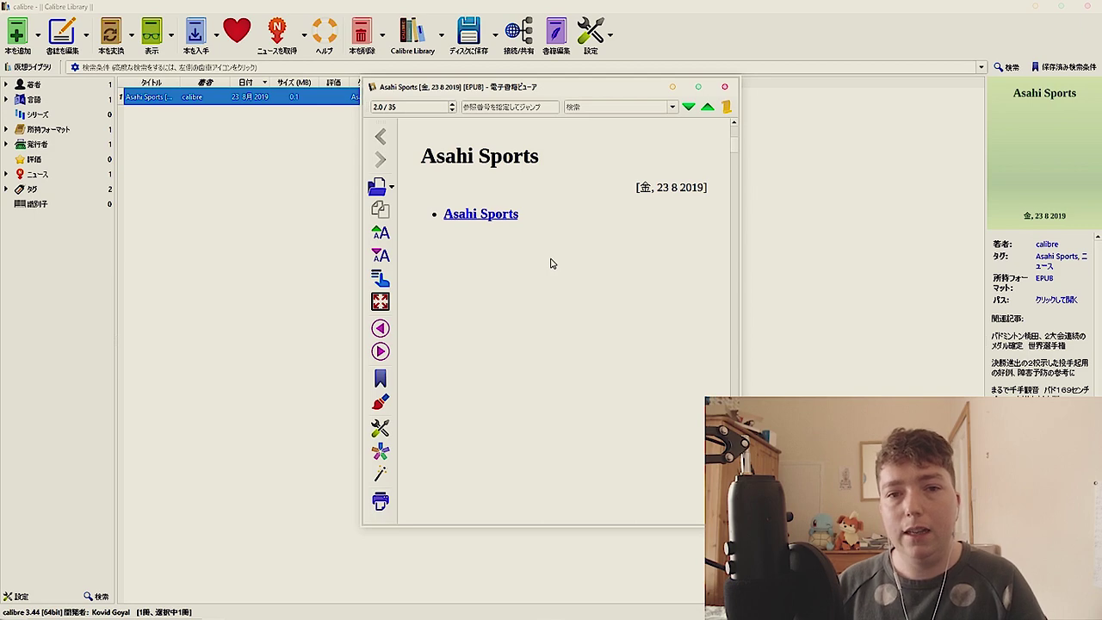
pyautogui.scroll(-5, 552, 264)
pyautogui.scroll(5, 551, 263)
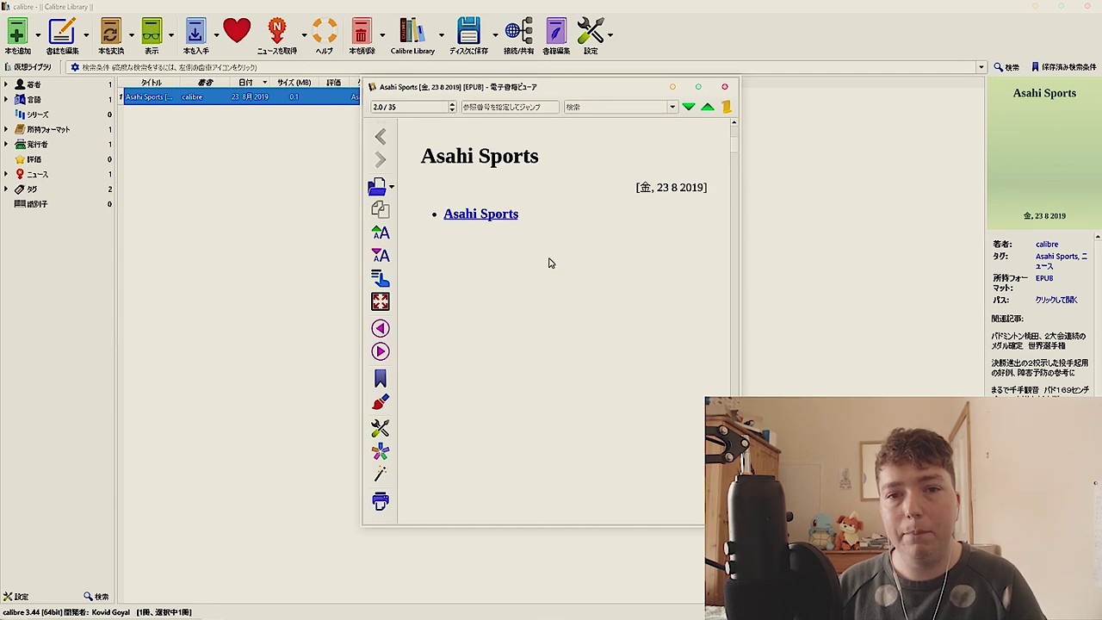
# Look through the issue's headline list and the sports articles, and close the e-book viewer.
pyautogui.scroll(-2, 551, 263)
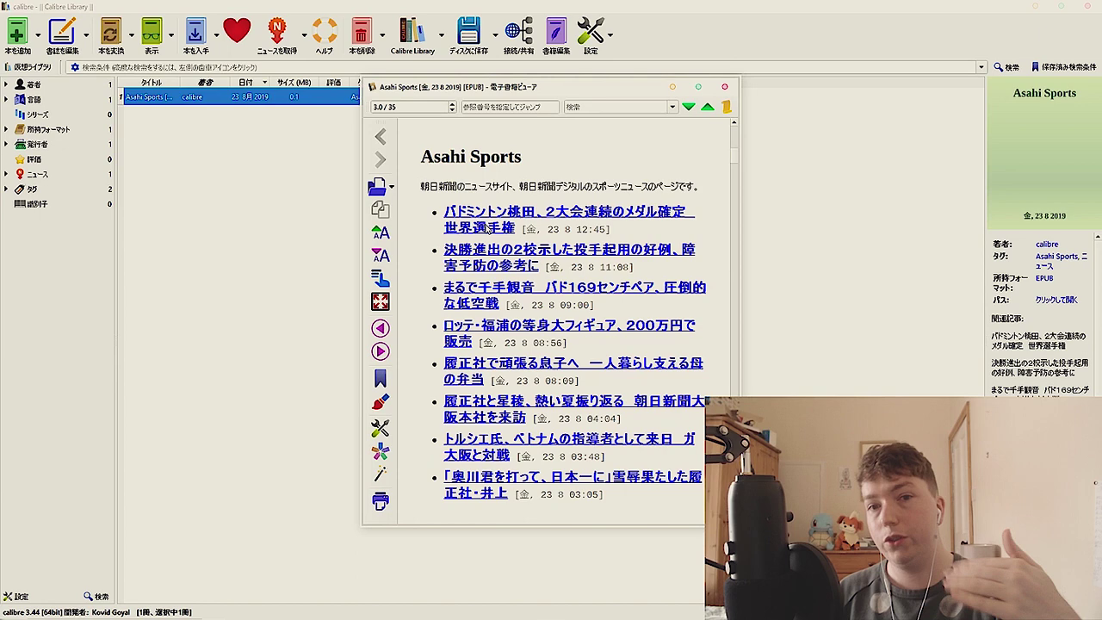
pyautogui.scroll(-10, 491, 227)
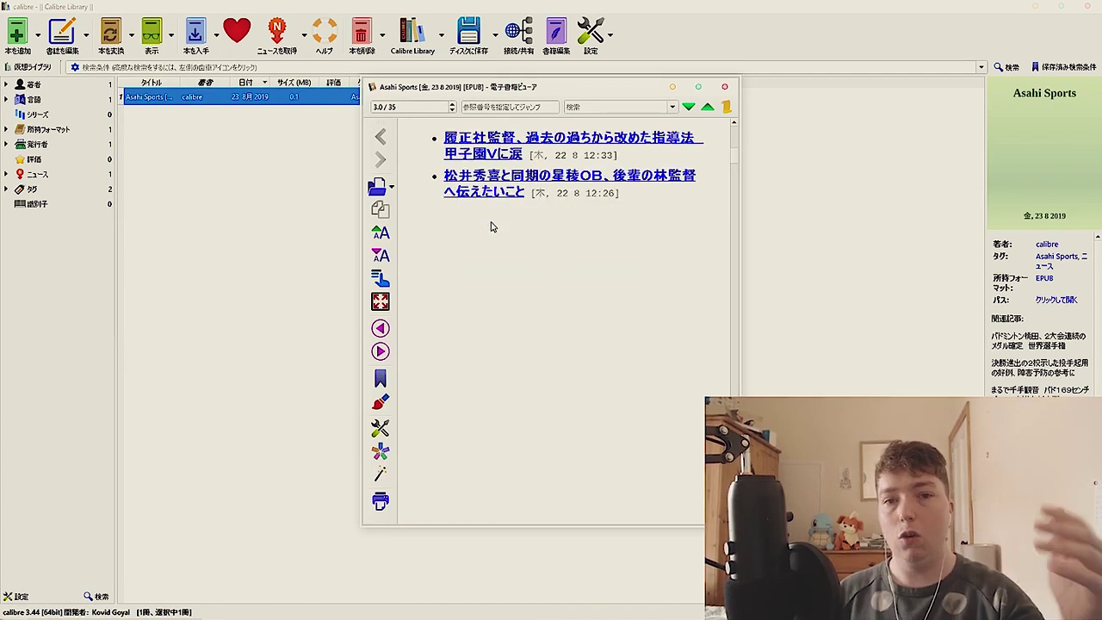
pyautogui.scroll(-2, 491, 228)
pyautogui.scroll(2, 498, 229)
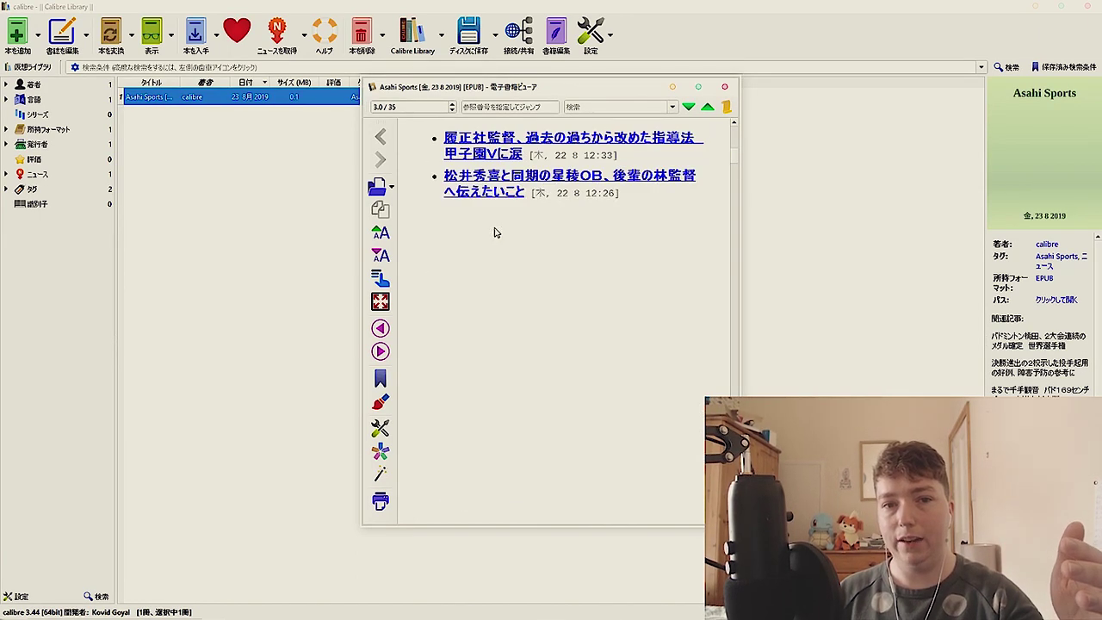
pyautogui.scroll(-2, 496, 232)
pyautogui.scroll(-2, 491, 241)
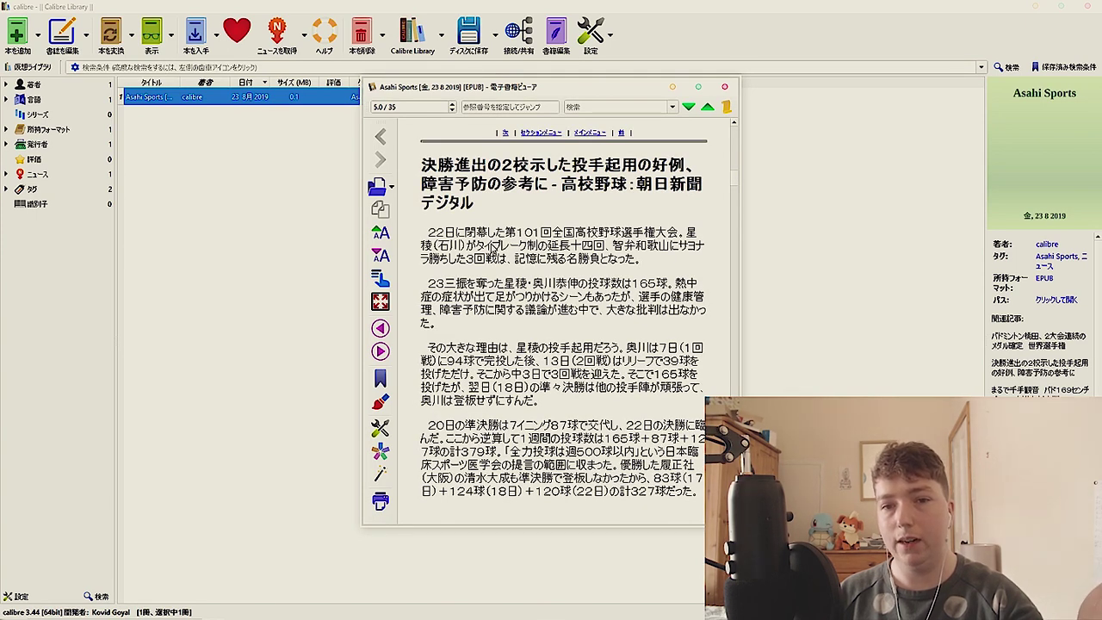
pyautogui.scroll(-3, 494, 246)
pyautogui.scroll(-2, 491, 248)
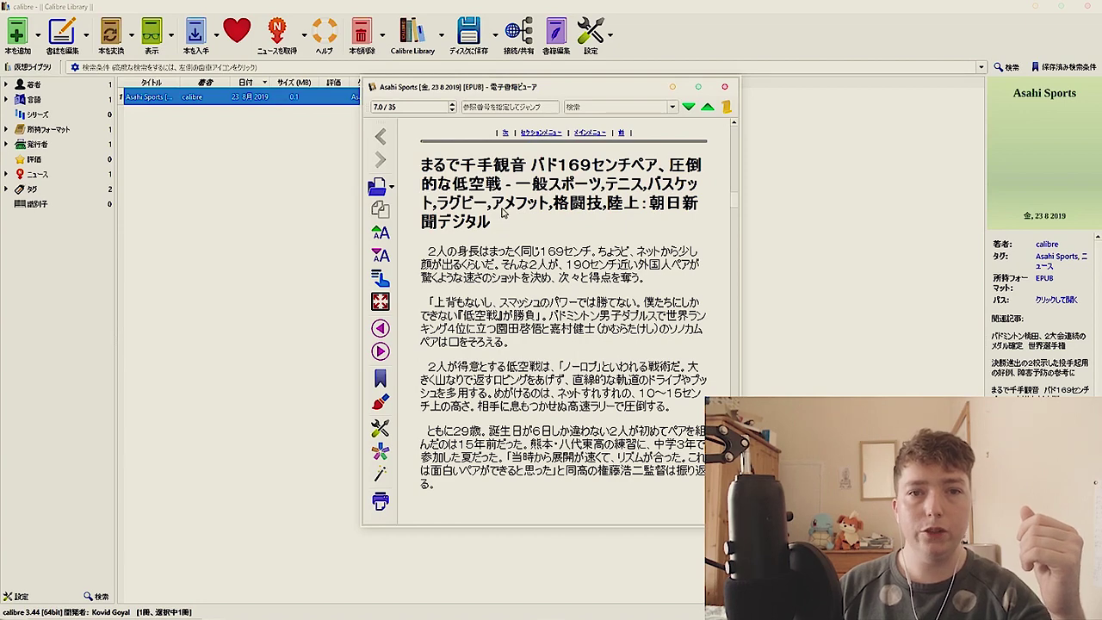
pyautogui.click(725, 87)
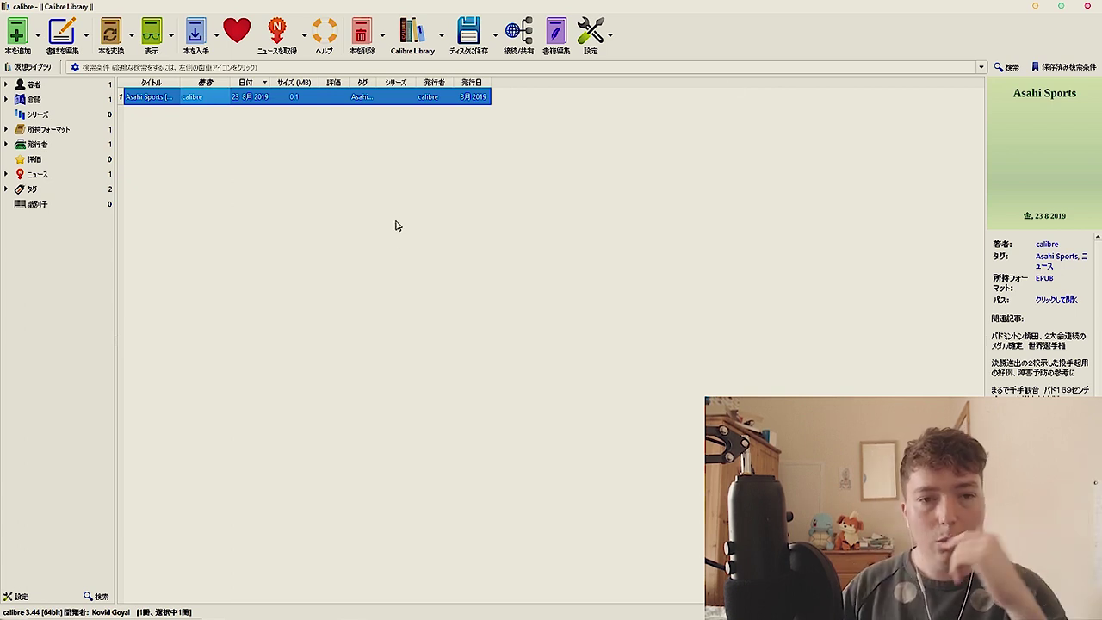
# Close the prompt about automatically converting the book before uploading it to the connected Kindle.
pyautogui.moveTo(418, 608)
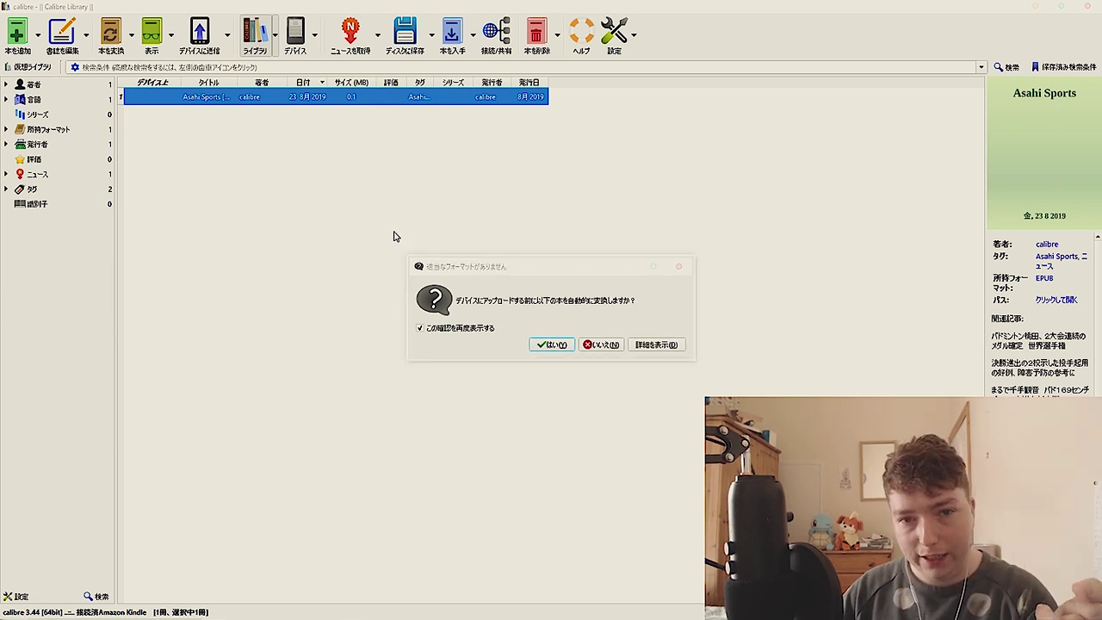
pyautogui.click(701, 94)
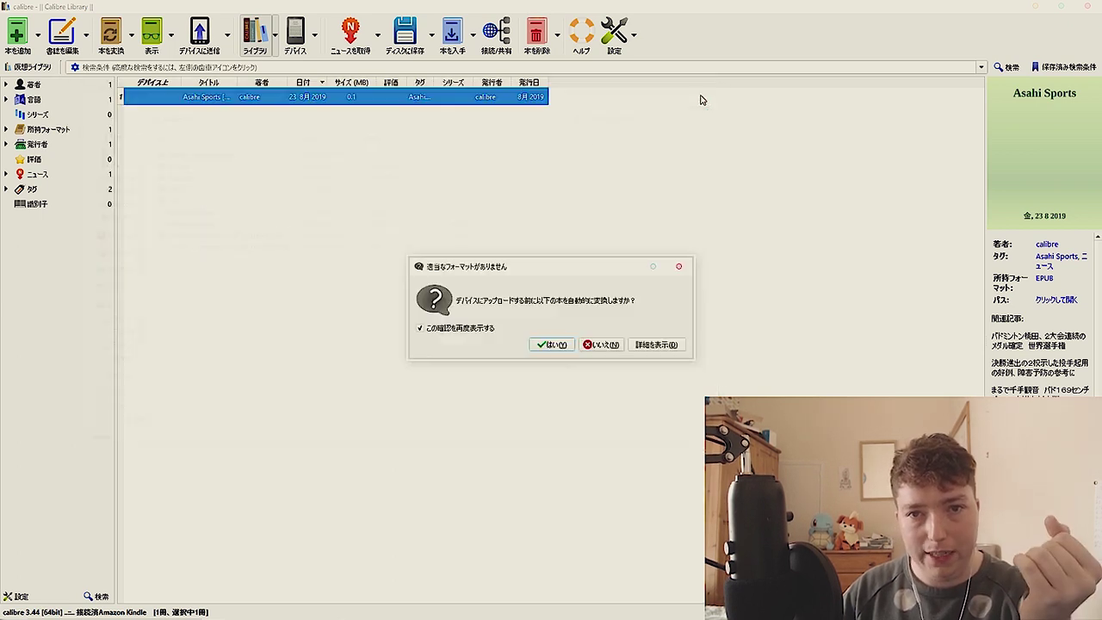
pyautogui.click(679, 268)
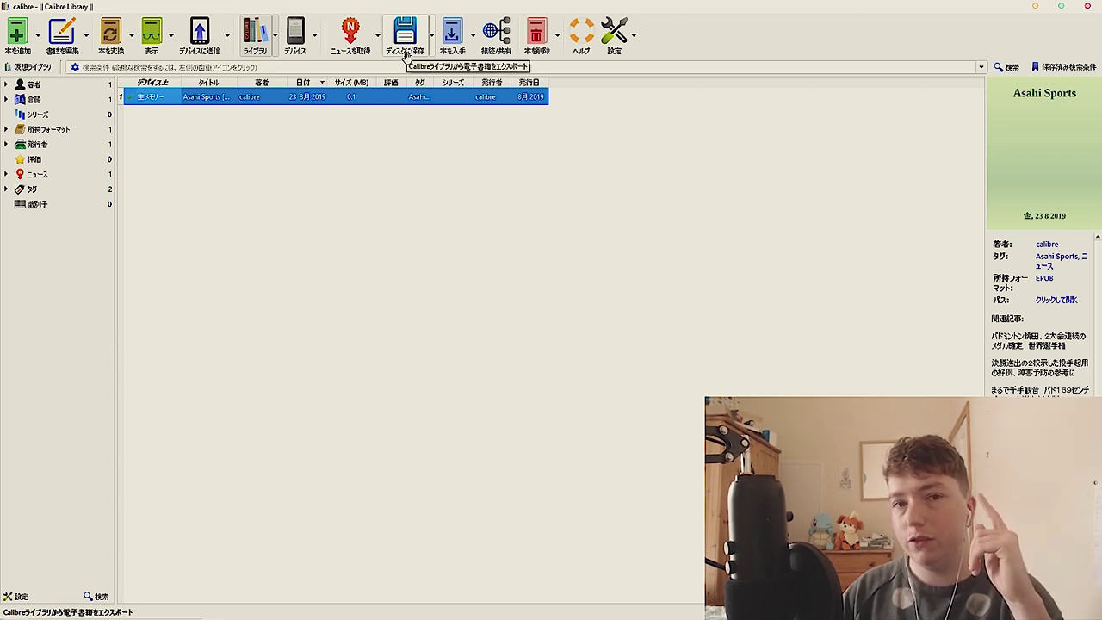
# Save the Asahi Sports book to disk in the 朝日新聞 folder under documents on Kindle (F:), and close the folder window.
pyautogui.click(406, 43)
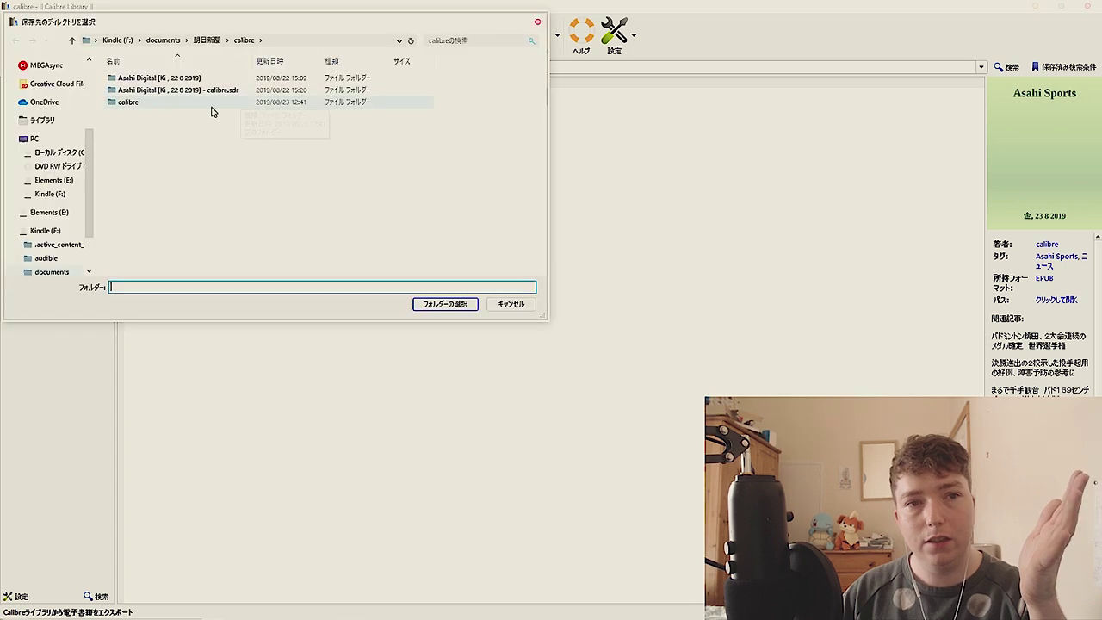
pyautogui.hotkey('alt', 'Up')
pyautogui.hotkey('alt', 'Up')
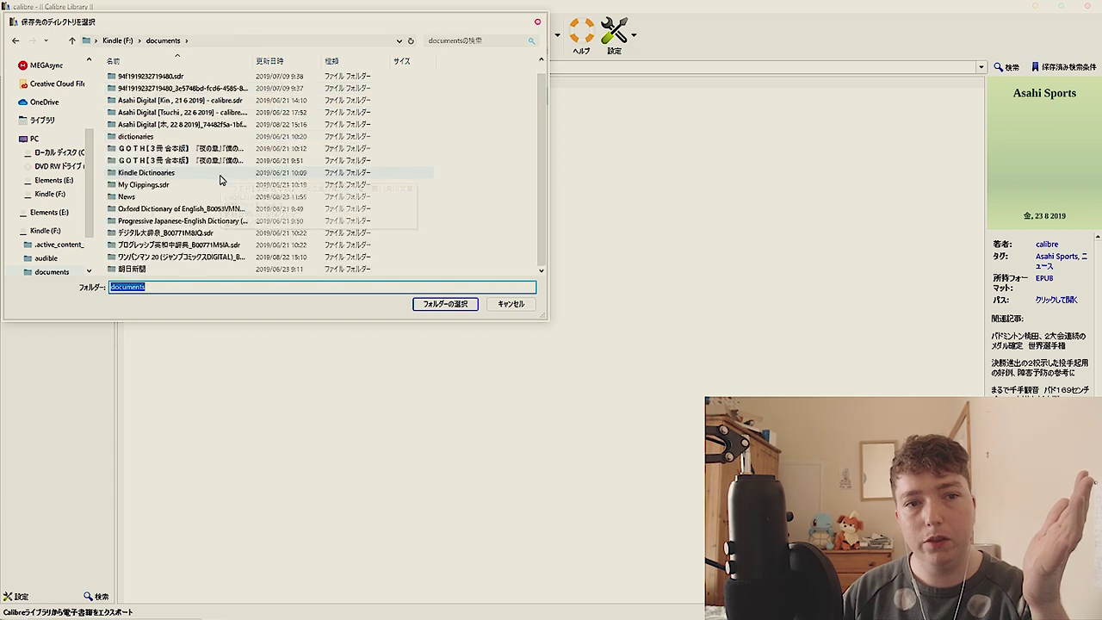
pyautogui.press('End')
pyautogui.press('Return')
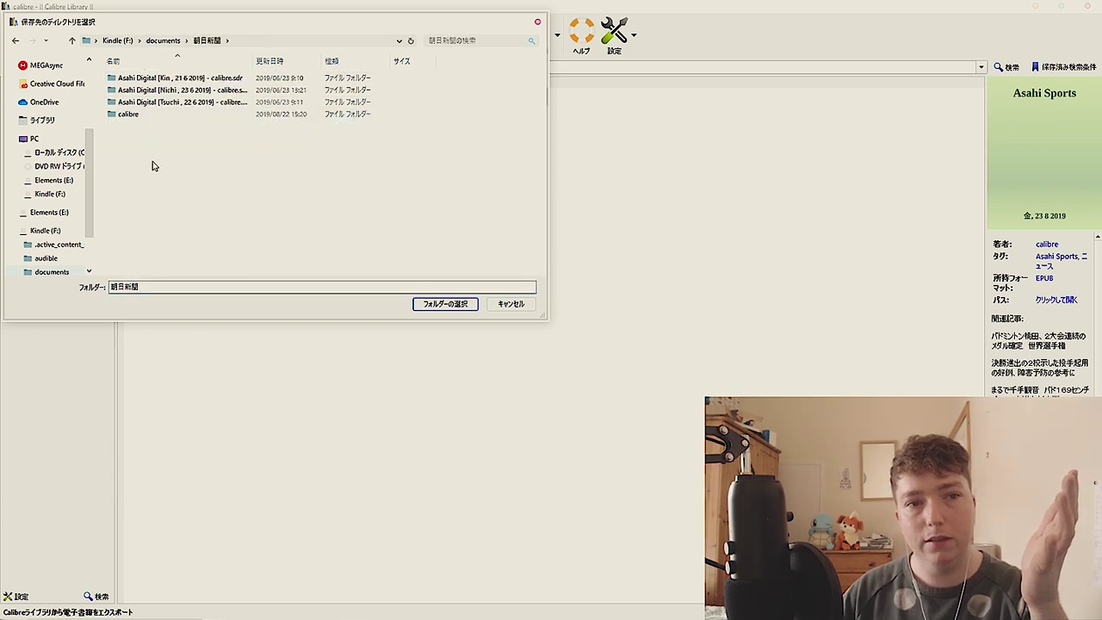
pyautogui.click(129, 114)
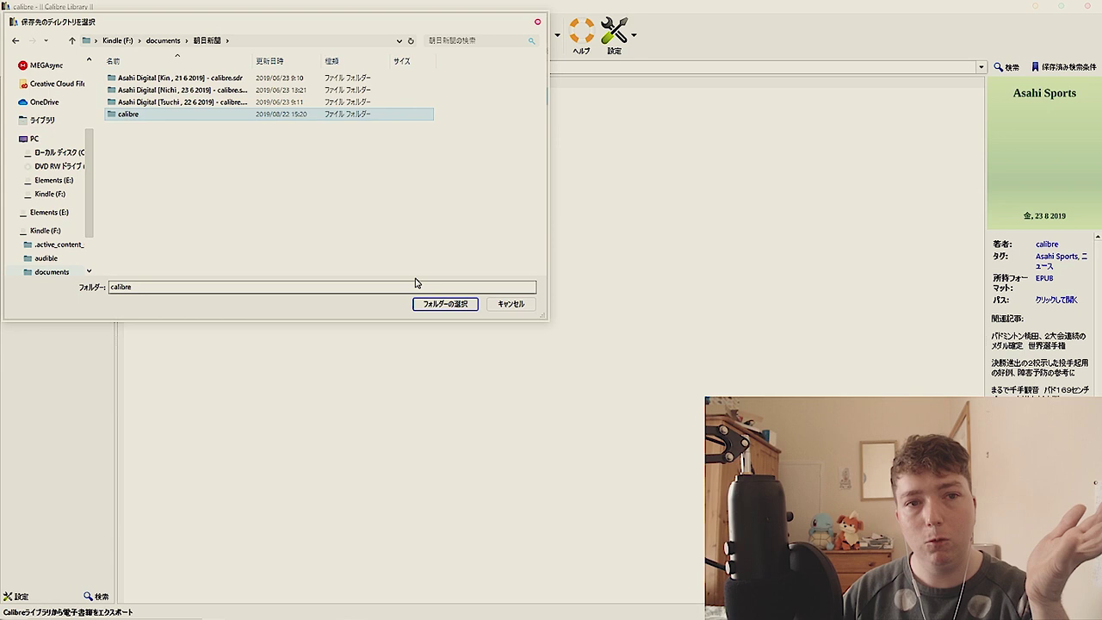
pyautogui.click(456, 305)
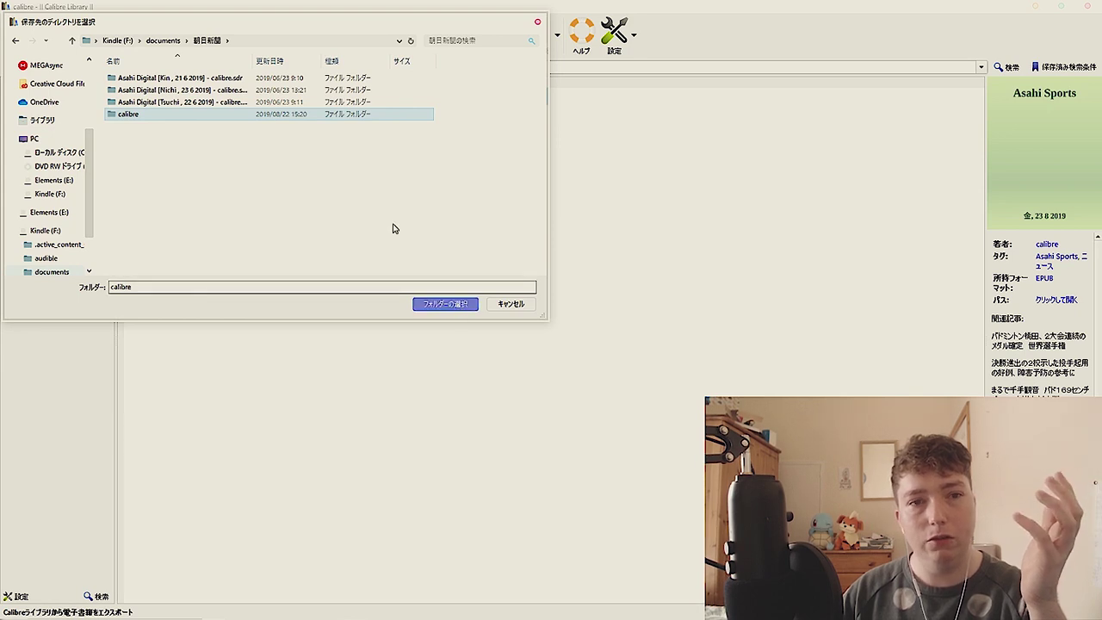
pyautogui.click(163, 40)
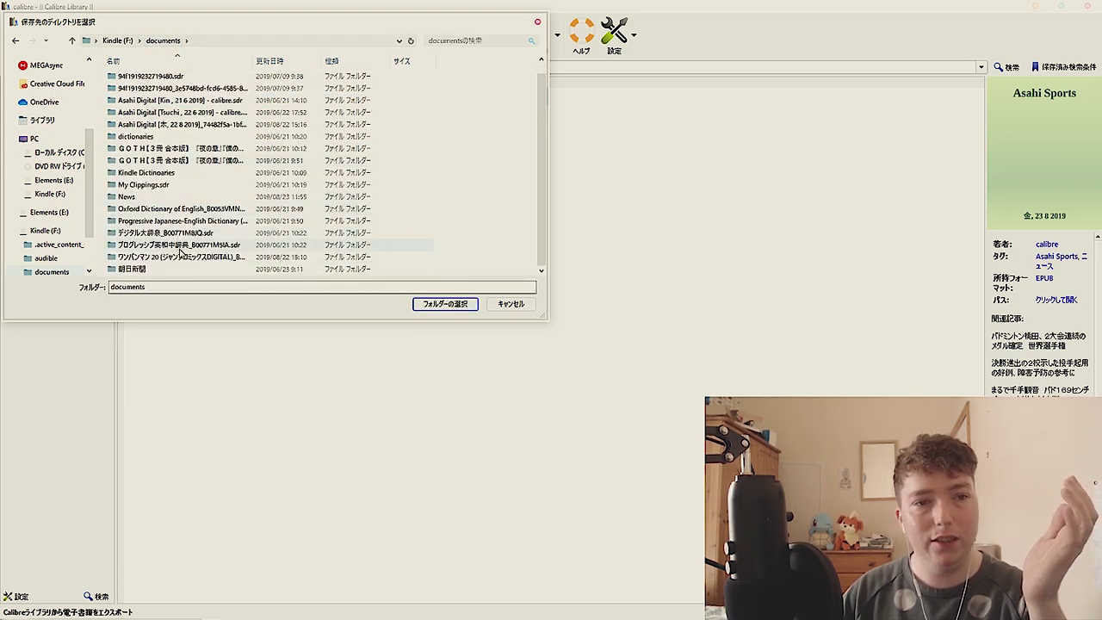
pyautogui.click(142, 269)
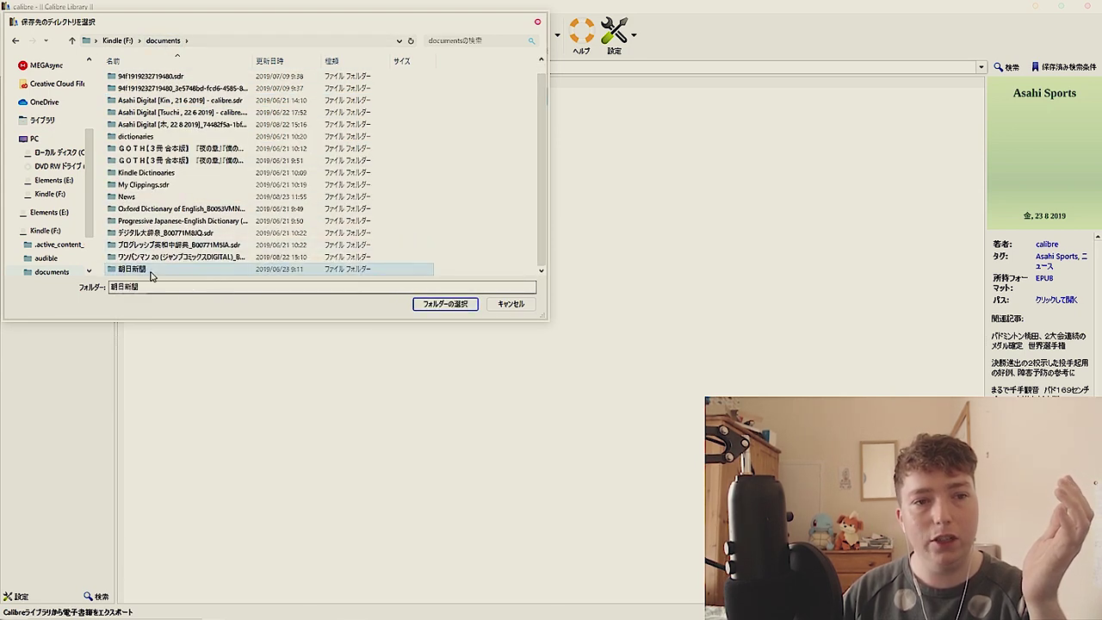
pyautogui.click(432, 306)
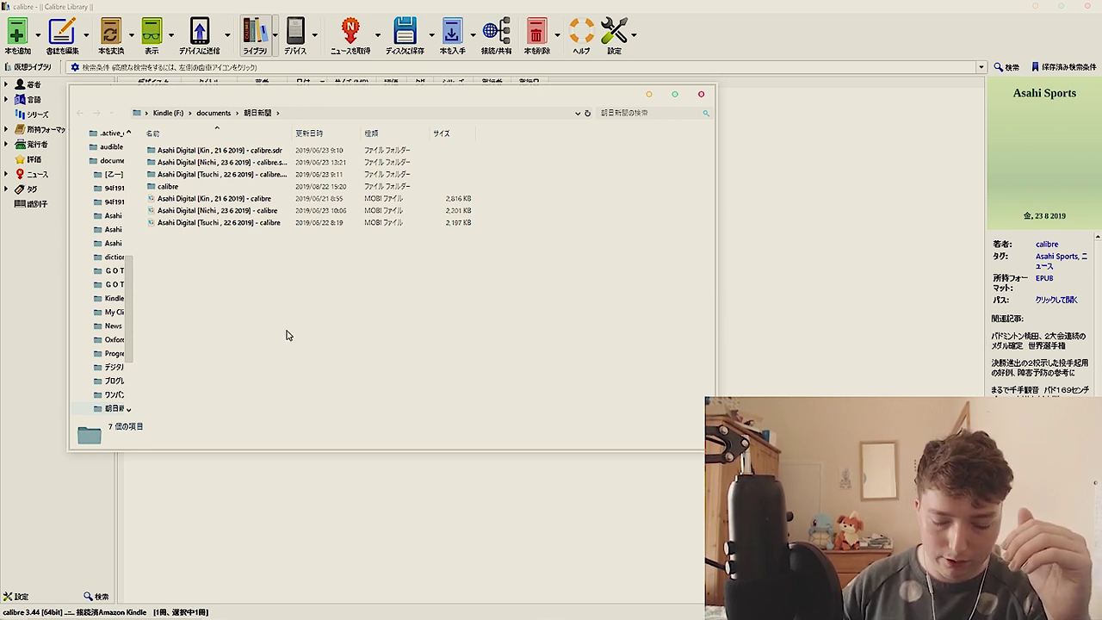
pyautogui.hotkey('alt', 'F4')
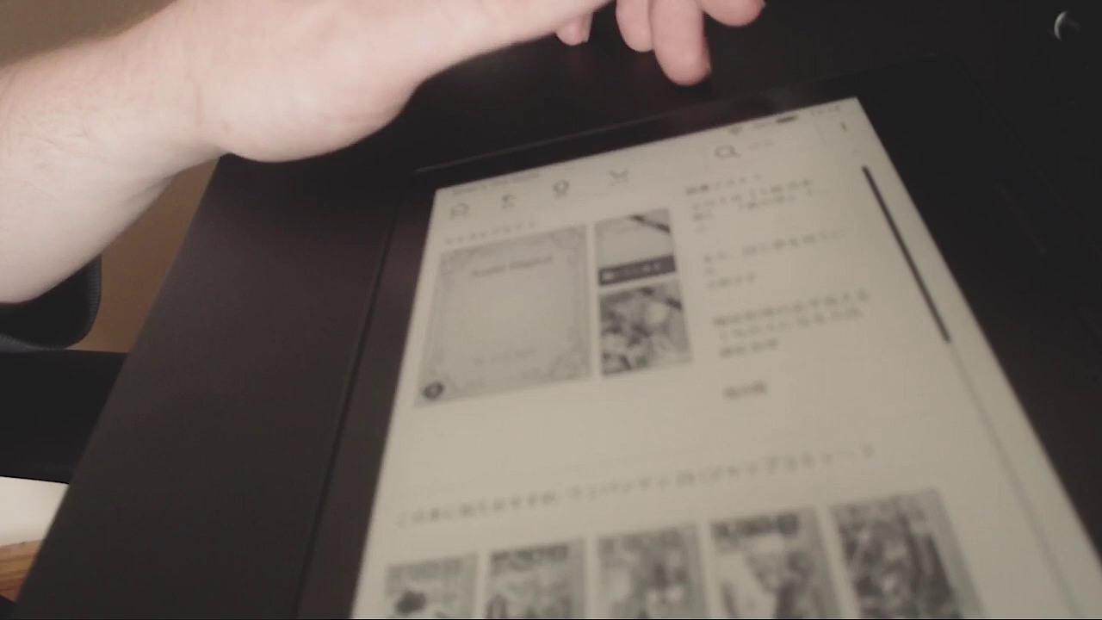
pyautogui.click(758, 69)
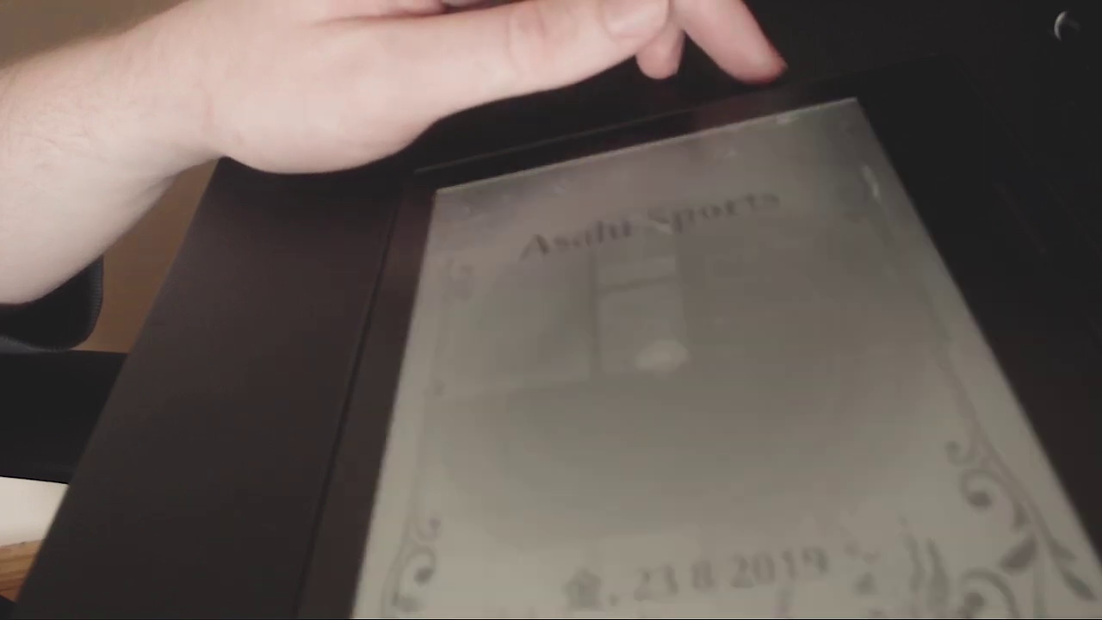